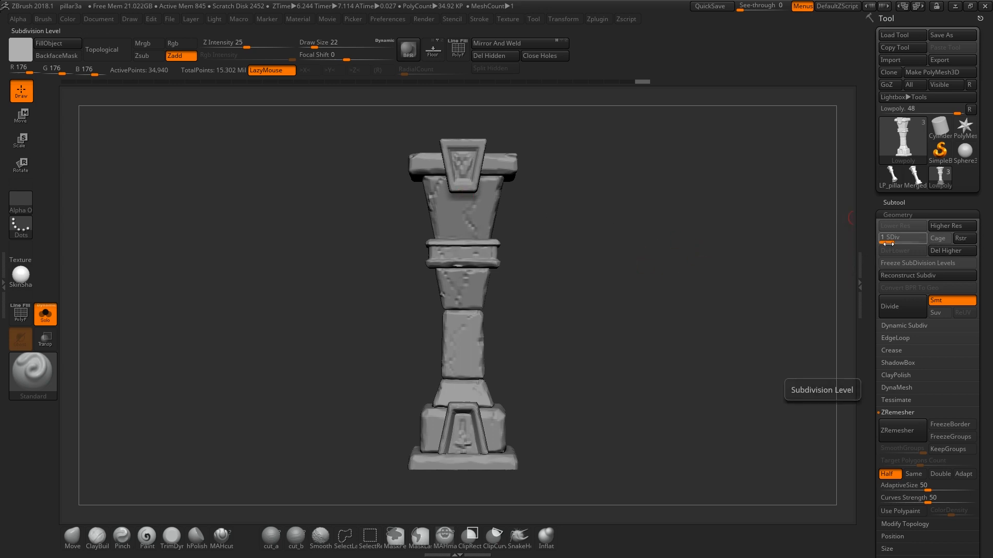
Compare the pillar's detail at subdivision level 3 with its detail at subdivision level 1
left_click_drag(886, 238, 923, 238)
left_click_drag(645, 237, 607, 221)
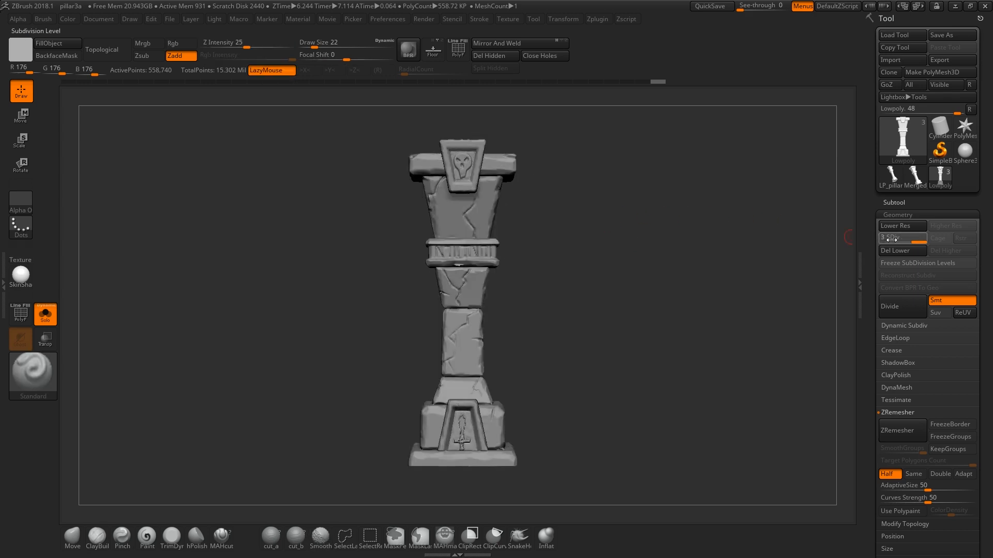
left_click_drag(923, 237, 885, 238)
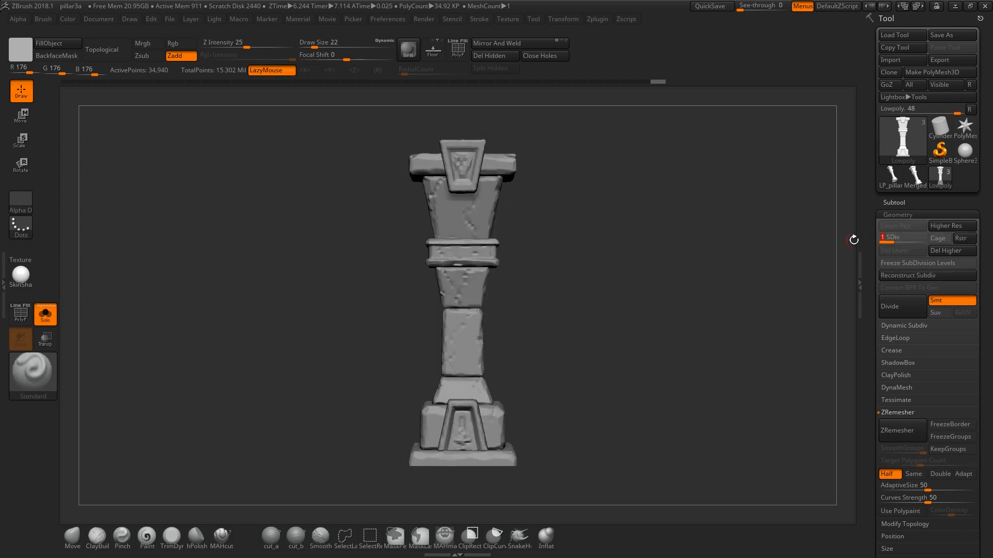
Check the Lowpoly subtool's normal map settings and its UV map size
left_click_drag(982, 262, 987, 148)
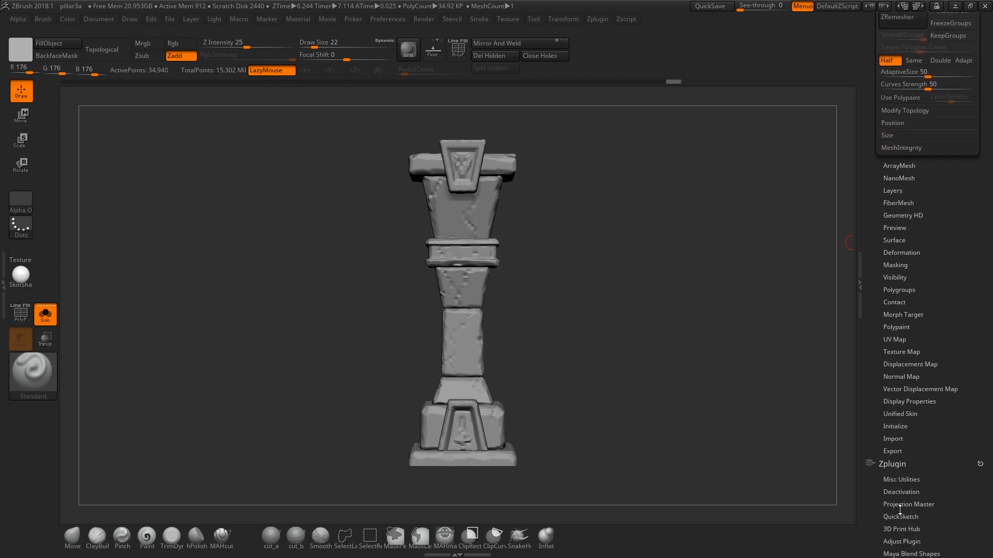
left_click_drag(946, 307, 946, 265)
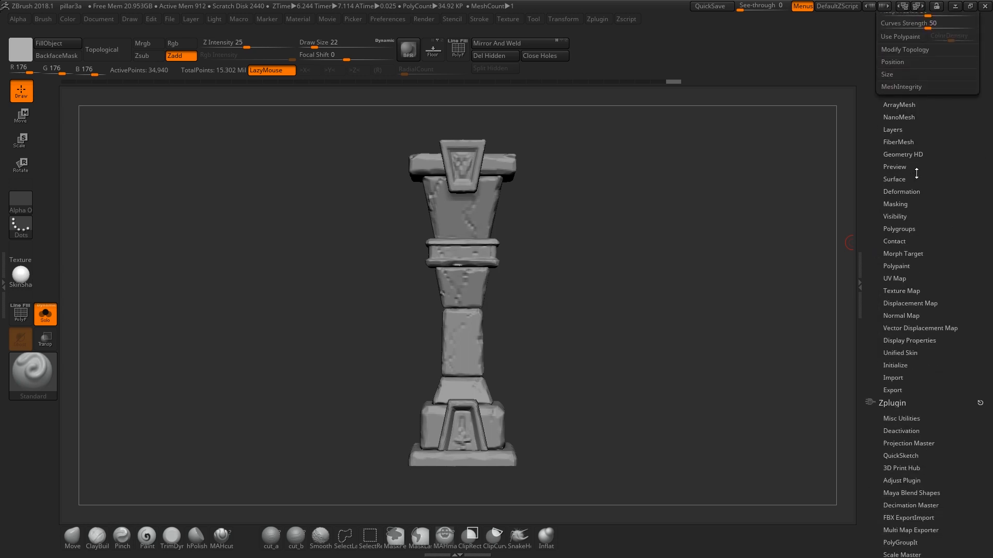
left_click(900, 316)
left_click_drag(928, 132, 928, 207)
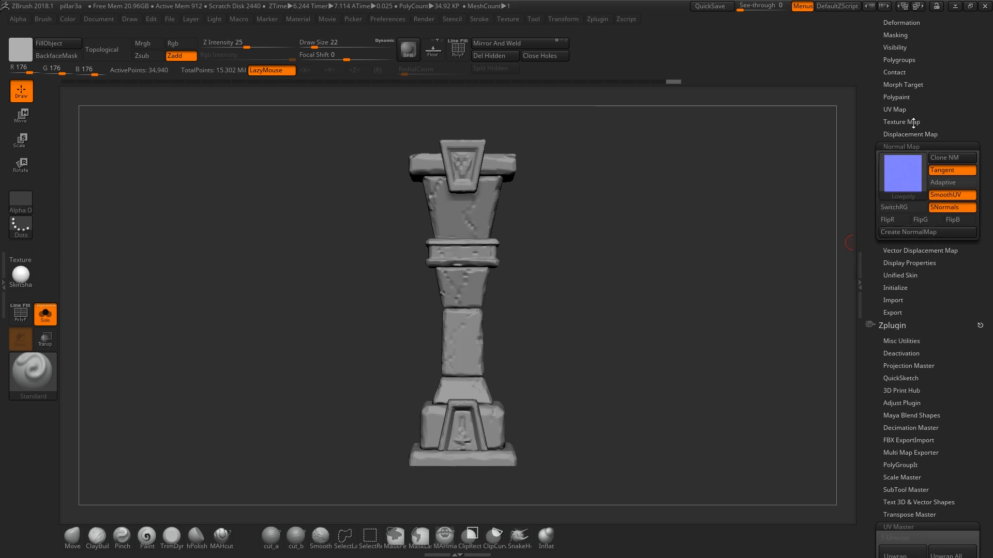
left_click(901, 109)
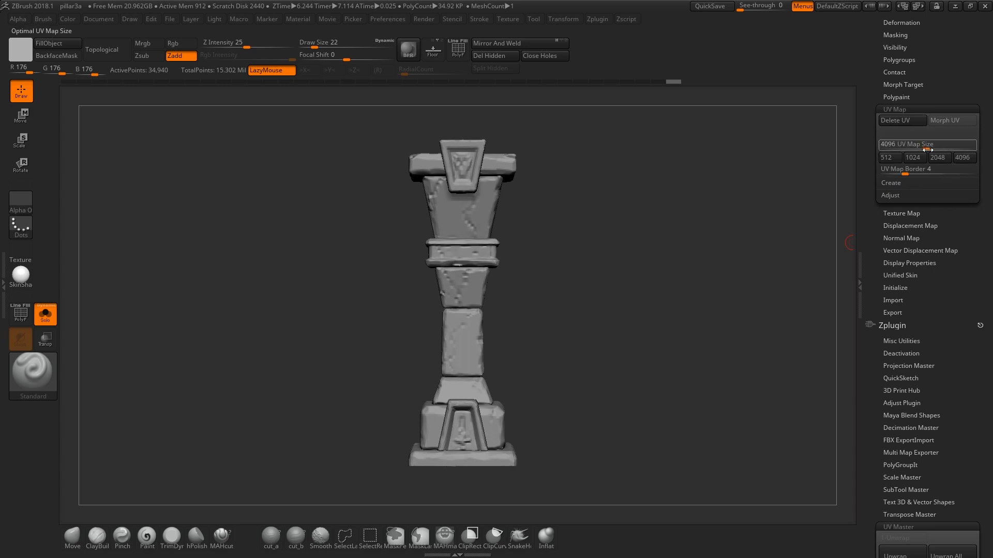
left_click(901, 109)
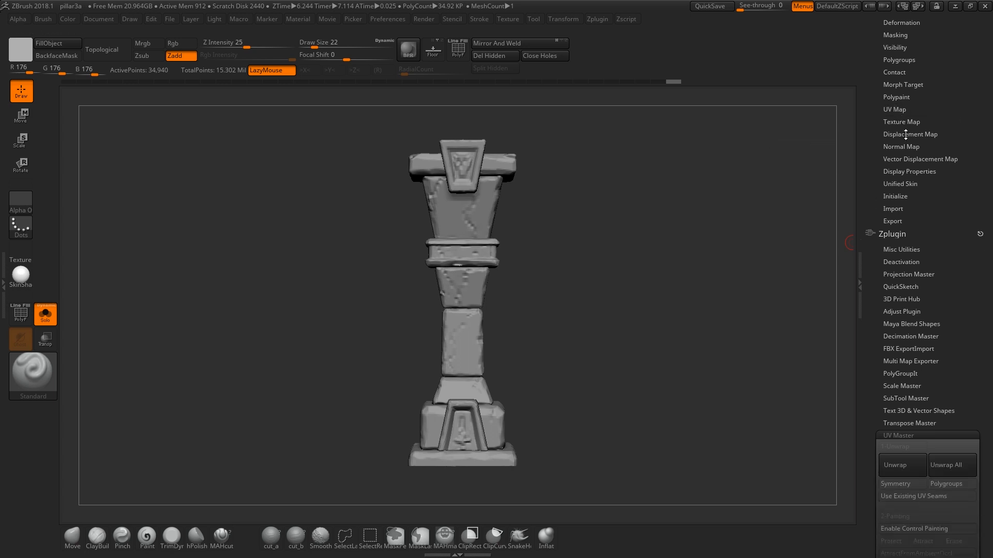
Create a normal map from the Lowpoly pillar at subdivision level 1 and flip the resulting texture vertically
left_click(905, 147)
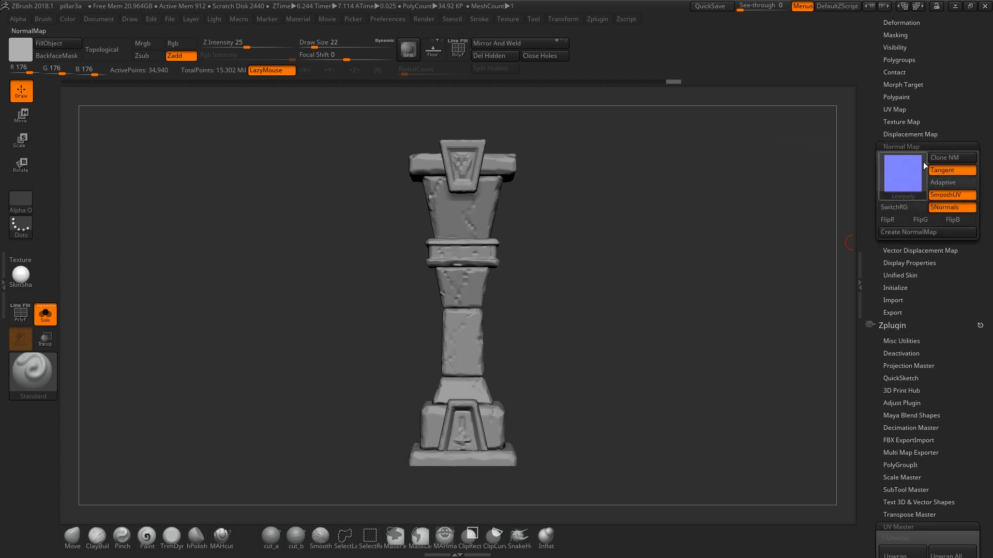
mouse_move(913, 183)
left_click(912, 231)
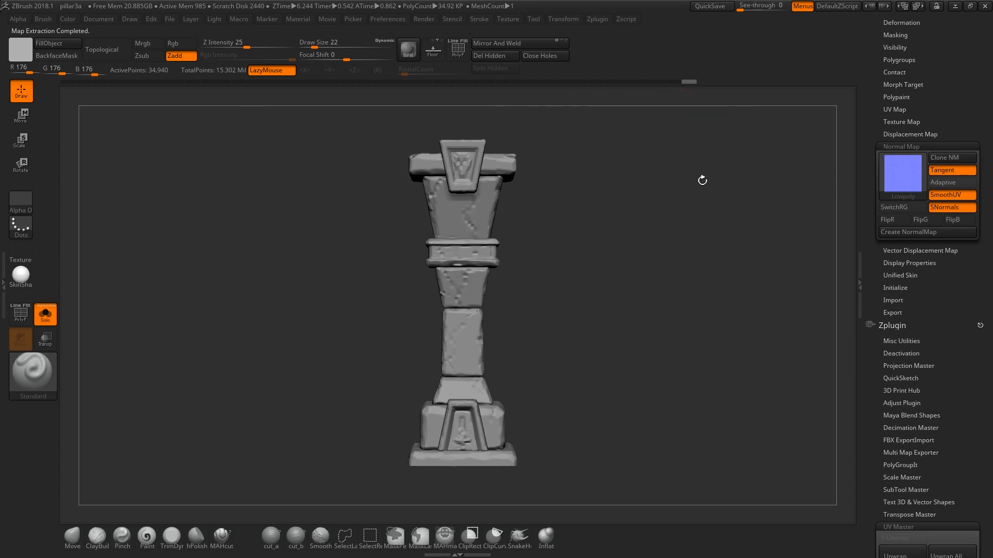
left_click(507, 20)
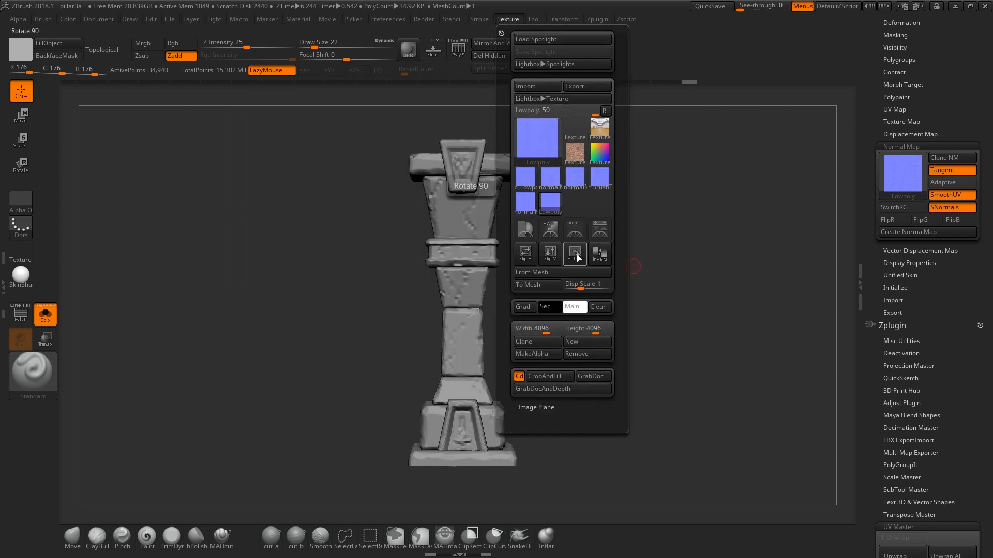
left_click(550, 254)
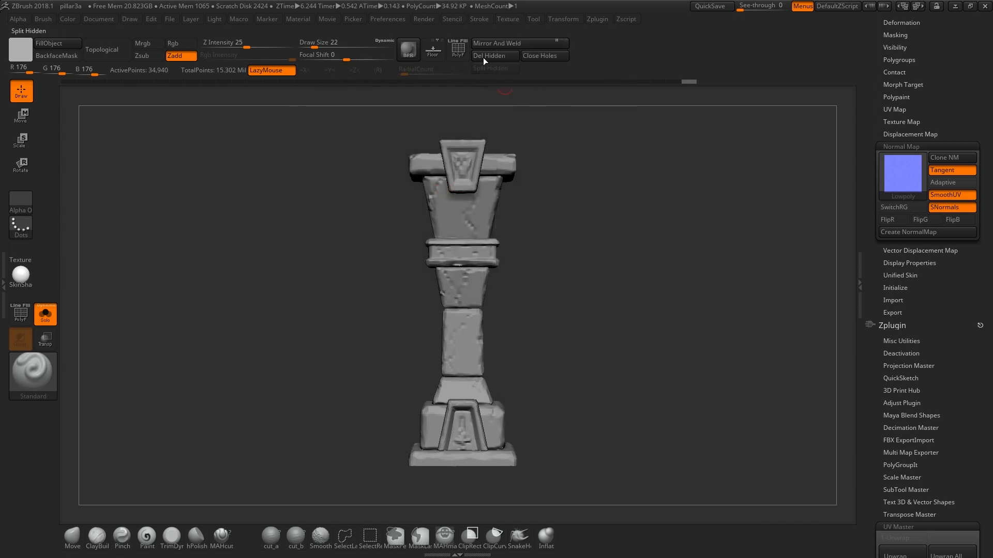
Export the normal map texture to the Pillar folder as a TIFF file named normalMap3
left_click(452, 20)
mouse_move(507, 22)
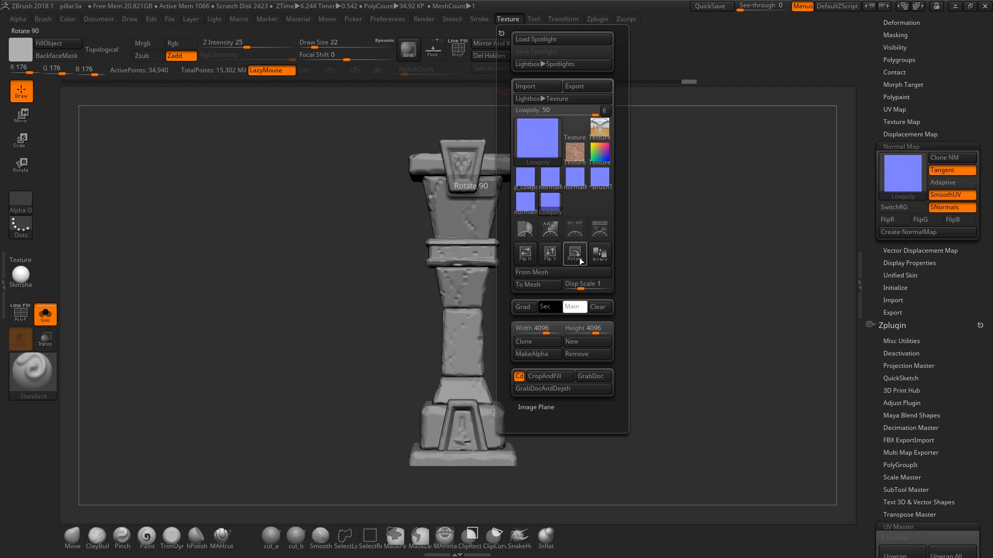
left_click(589, 86)
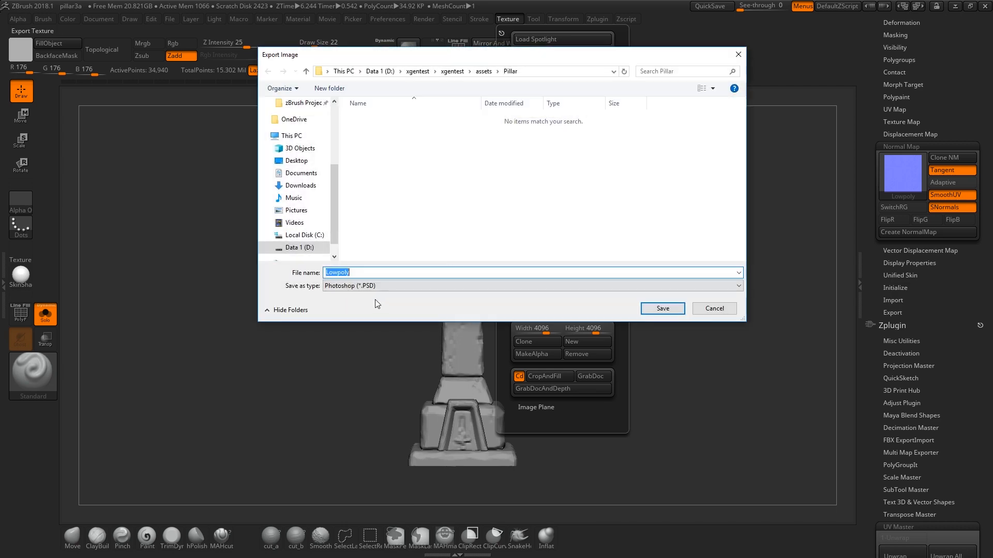
left_click(368, 286)
left_click(368, 329)
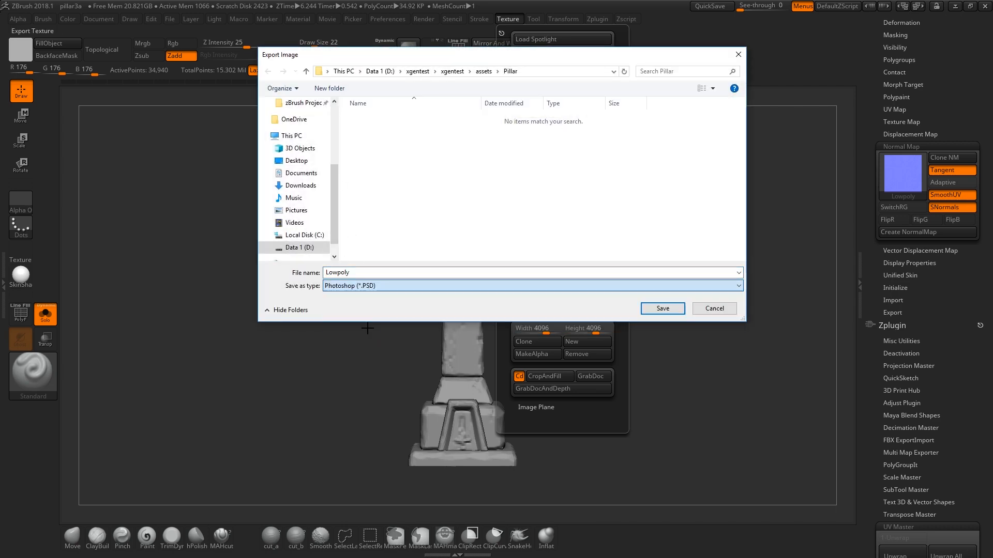
left_click(370, 271)
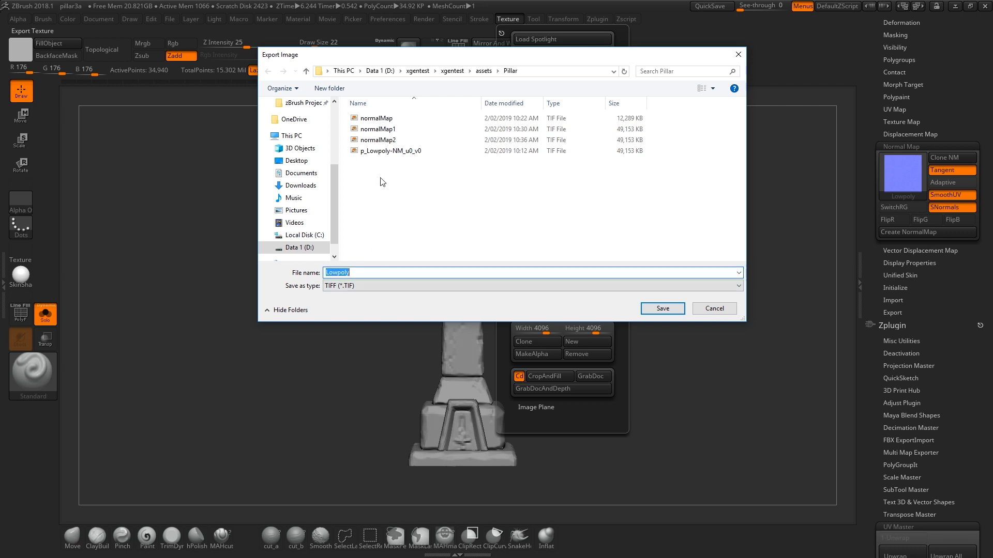
type("N")
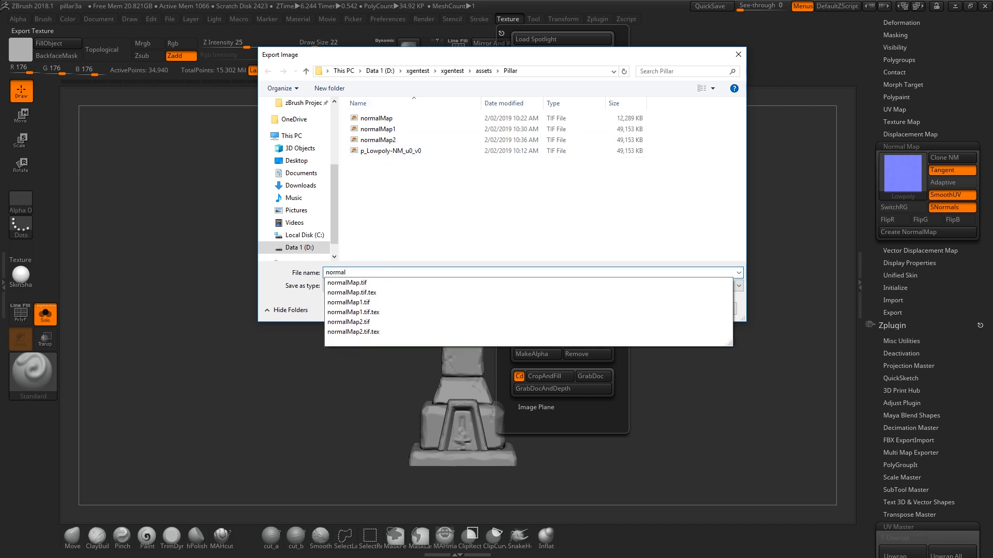
type("ormalMap3")
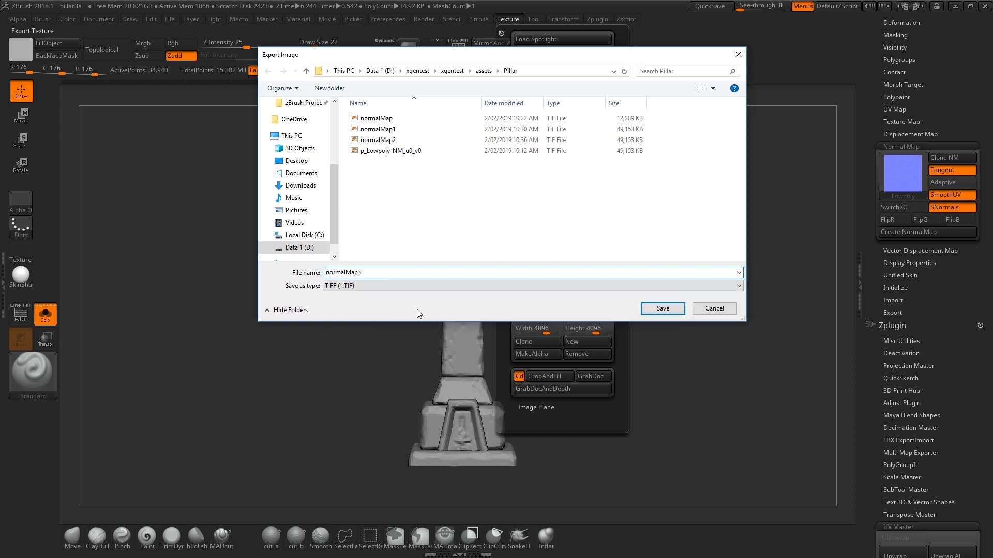
left_click(680, 306)
Show the subtool list and examine the Lowpoly pillar from the front and at an angle
left_click_drag(913, 70, 905, 164)
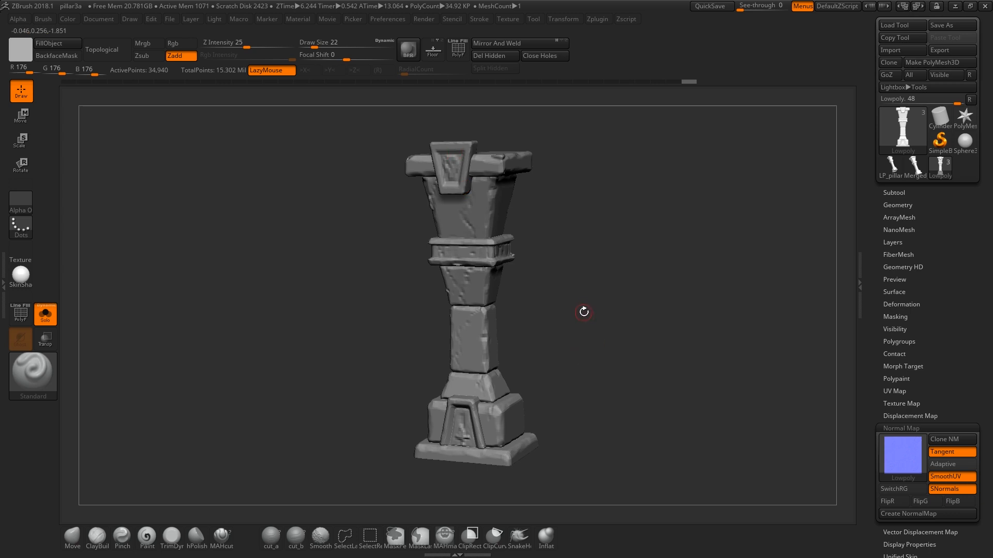
left_click_drag(582, 310, 589, 297, "shift")
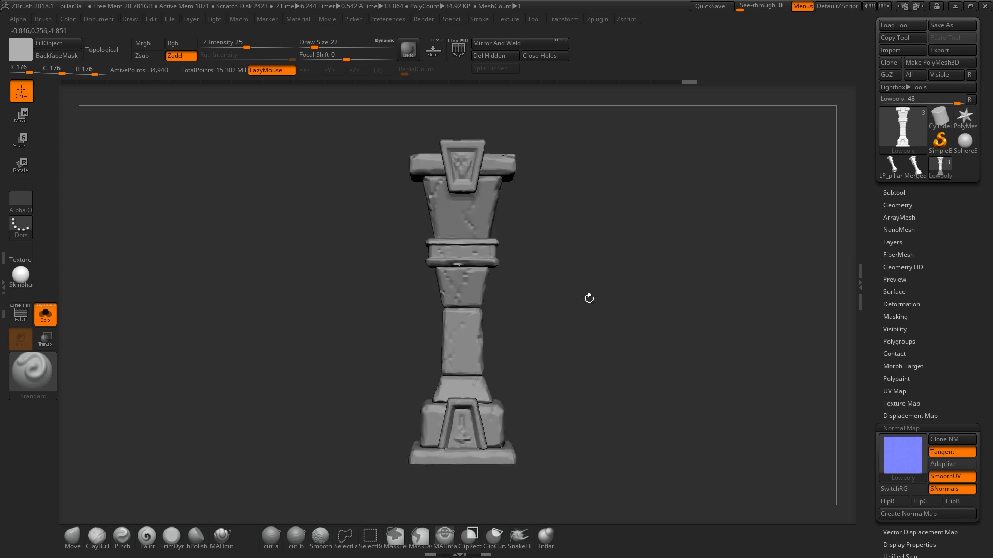
left_click(901, 192)
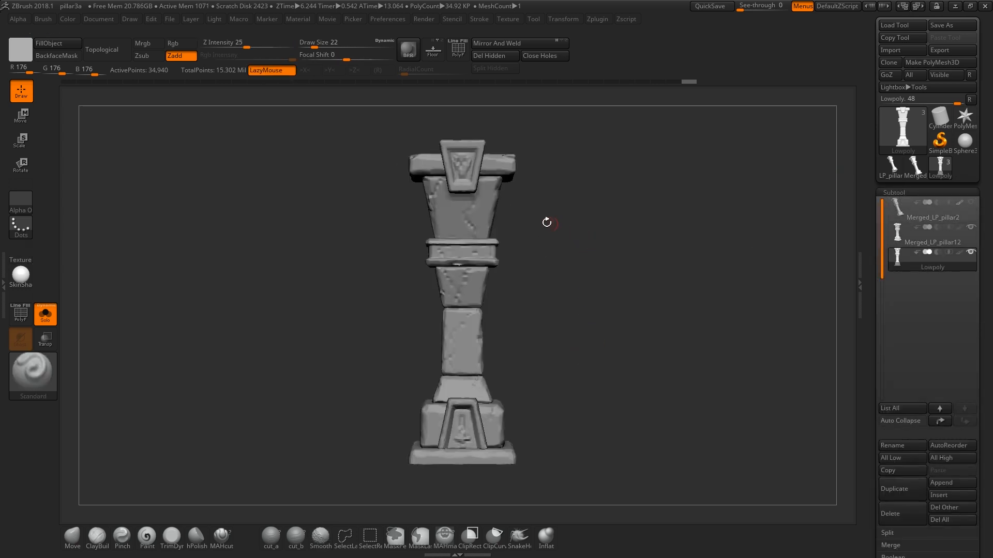
left_click_drag(604, 182, 599, 185)
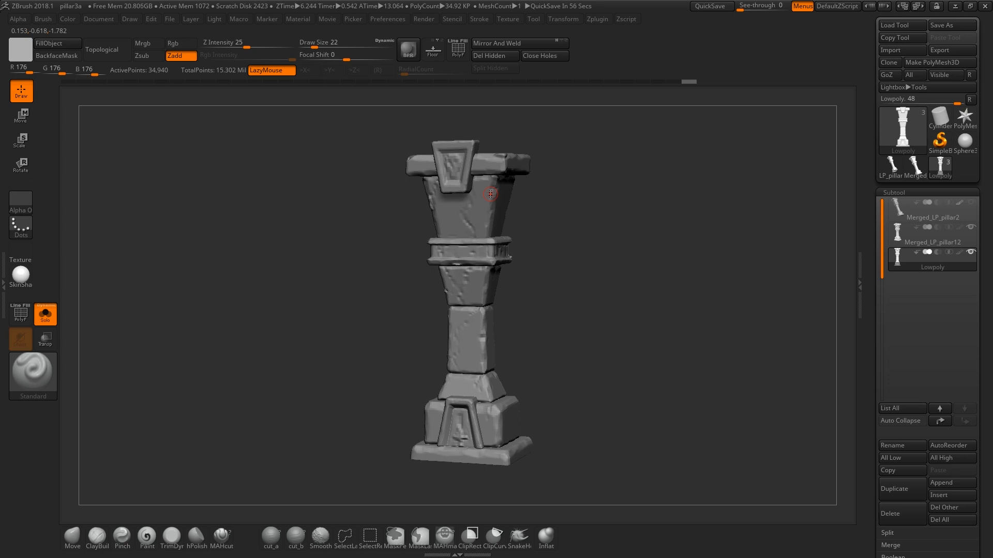
left_click_drag(403, 211, 491, 220)
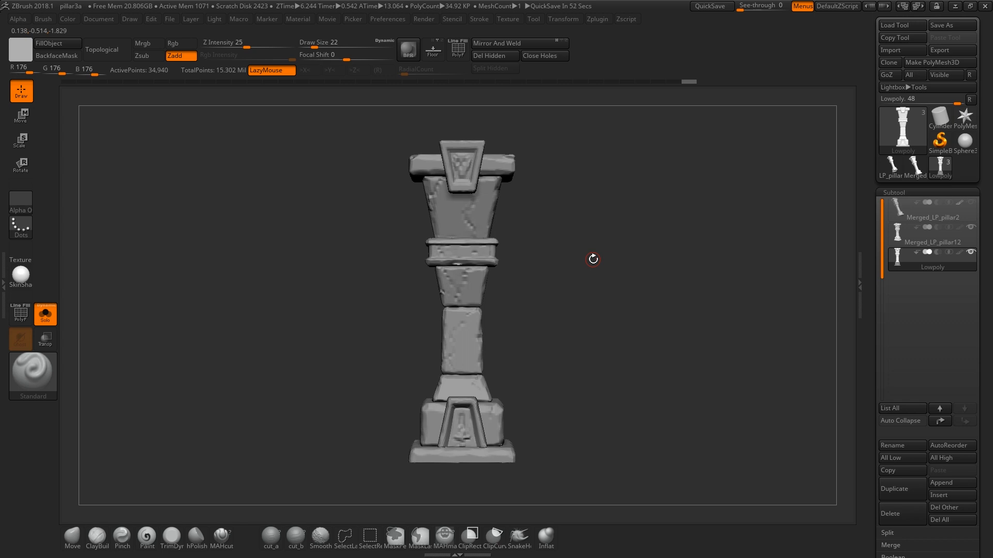
left_click_drag(593, 259, 602, 257)
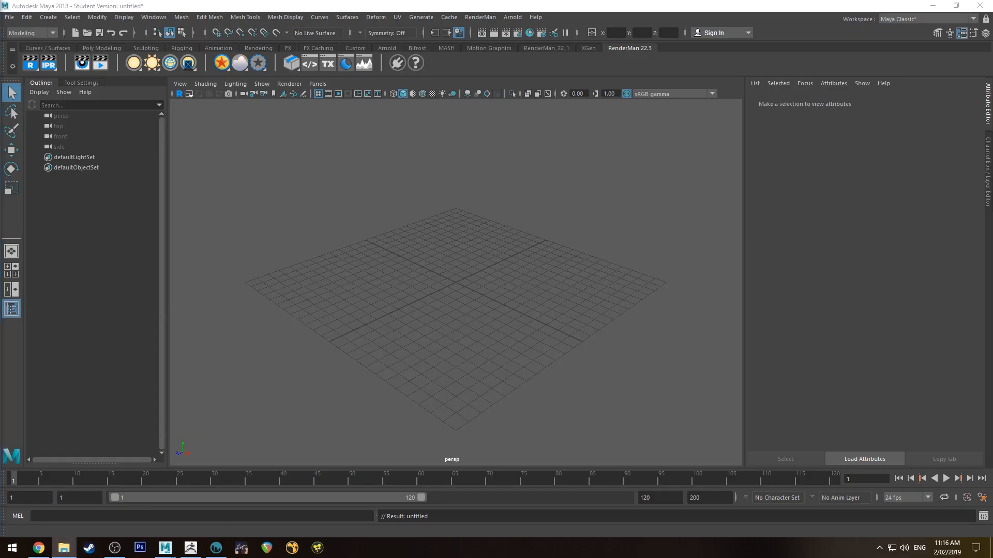
Switch to Maya and import the Lowpoly1 model from the Pillar folder into the empty scene
left_click_drag(0, 170, 776, 115)
left_click(422, 417)
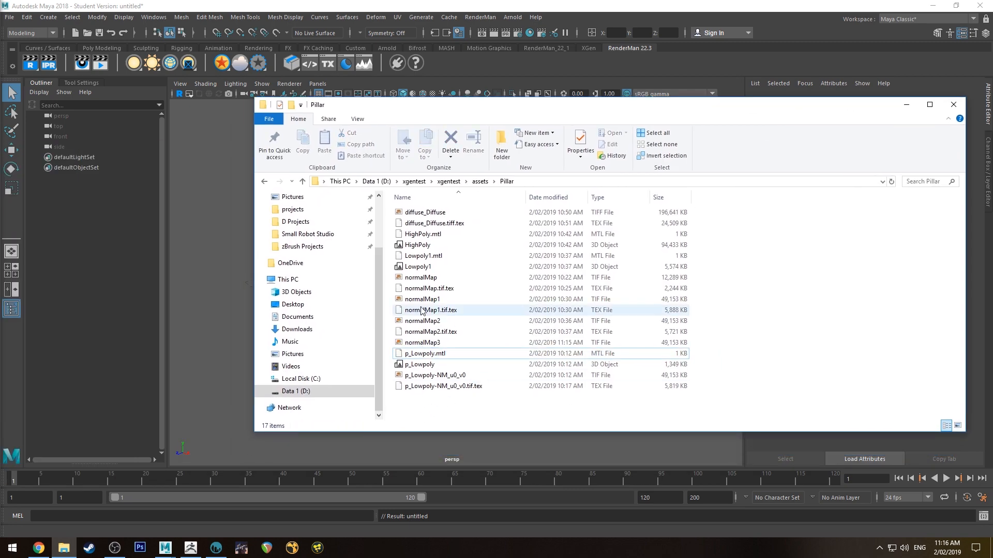
left_click(439, 268)
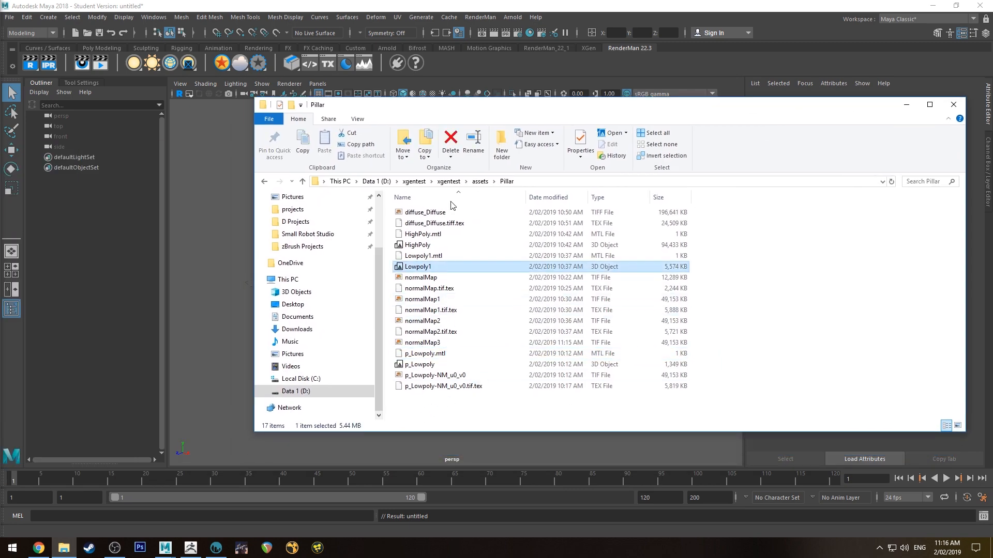
left_click_drag(470, 108, 614, 92)
left_click_drag(570, 251, 357, 237)
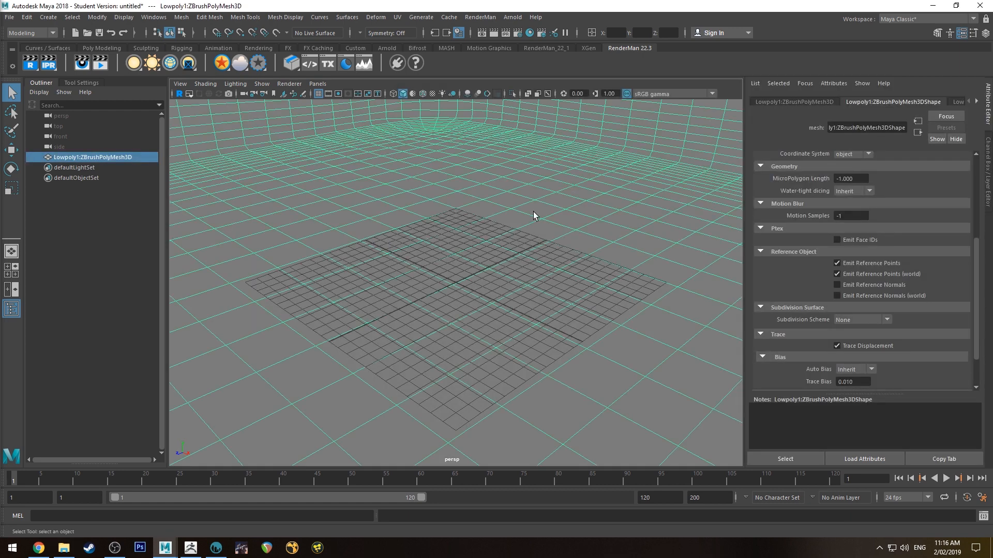
Frame the imported pillar and examine its mesh from several angles, both selected and unselected
key("f")
left_click_drag(516, 240, 461, 221, "alt")
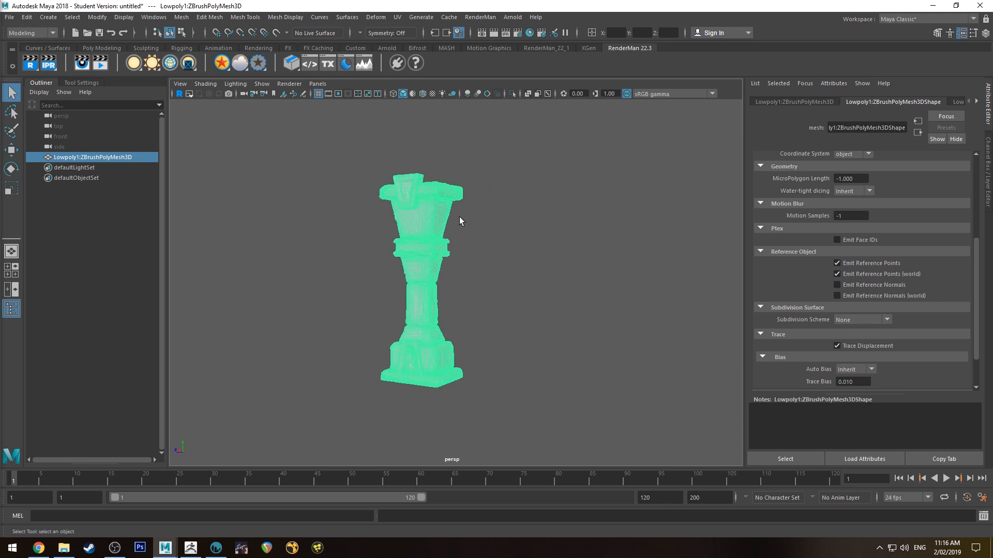
left_click(461, 219)
left_click(430, 211)
middle_click_drag(530, 190, 556, 204, "alt")
right_click_drag(555, 217, 601, 281, "alt")
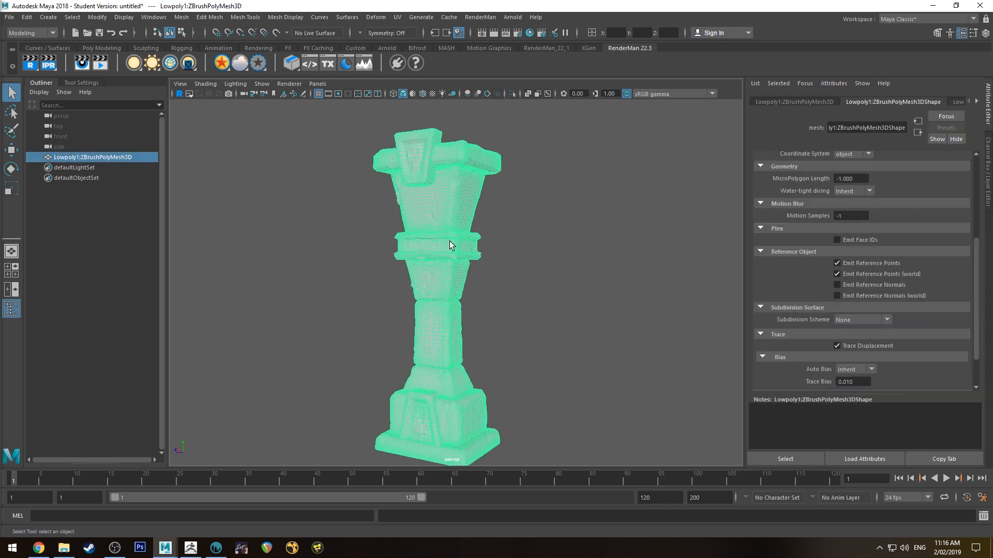
left_click_drag(506, 178, 559, 197, "alt")
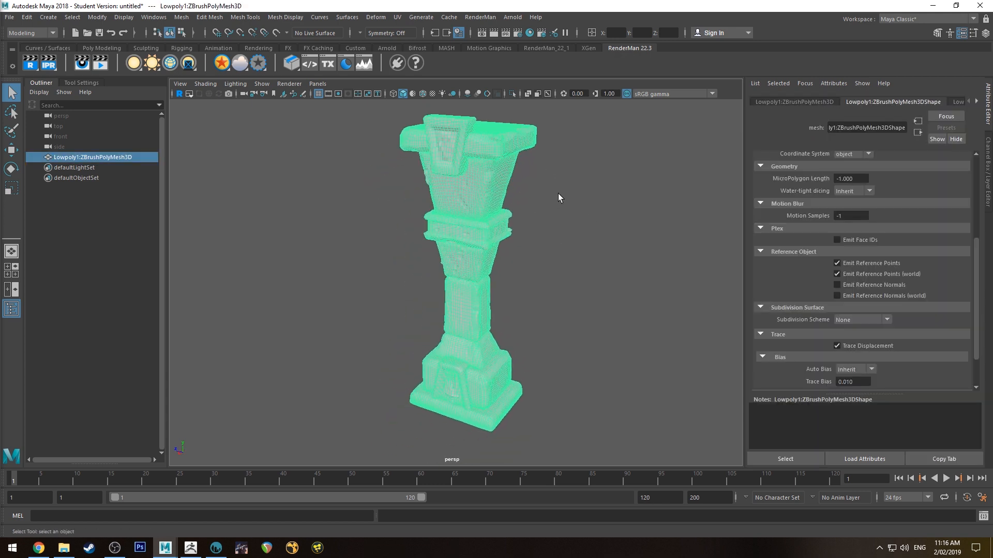
left_click(573, 246)
left_click(510, 207)
left_click_drag(563, 238, 561, 246, "alt")
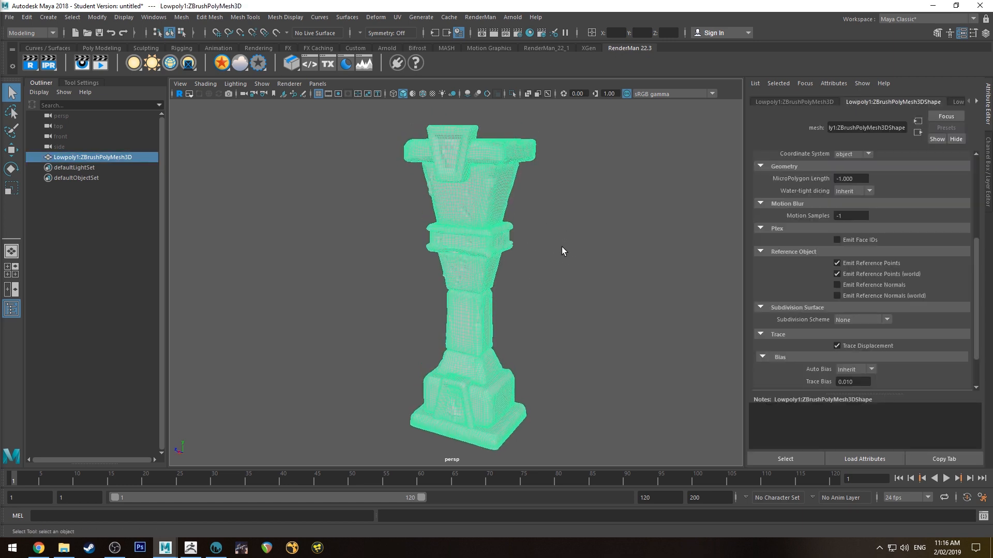
right_click_drag(561, 246, 531, 226, "alt")
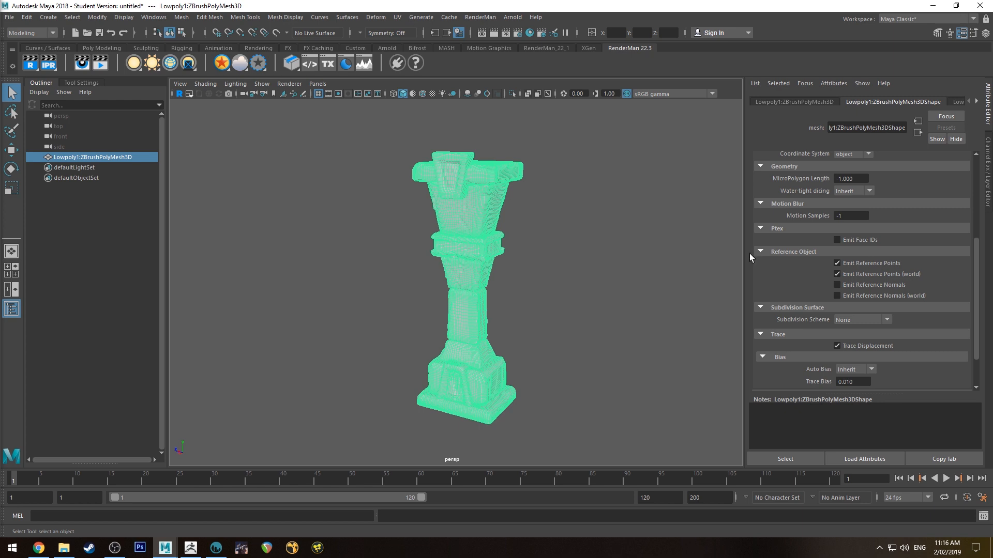
Add a PxrRectLight to the scene
left_click(133, 63)
key("w")
key("r")
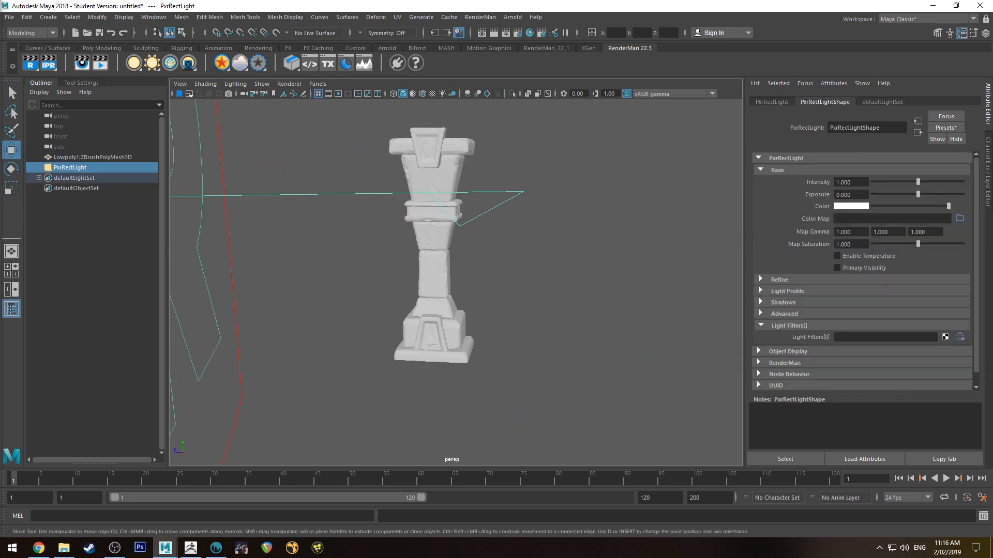
Assign a new PxrSurface material to the pillar mesh and display its shading network in Hypershade
left_click(404, 142)
left_click_drag(371, 124, 350, 139, "alt")
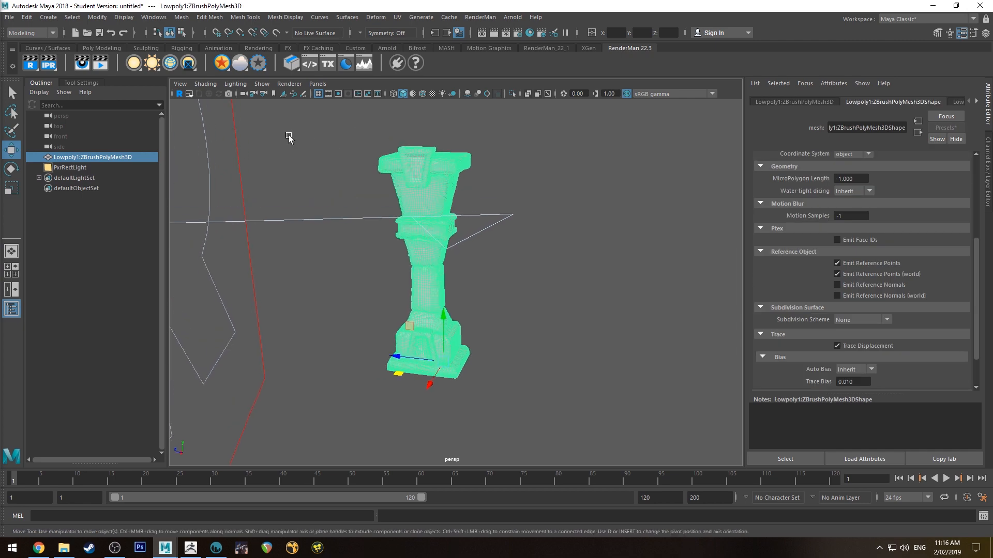
left_click(222, 63)
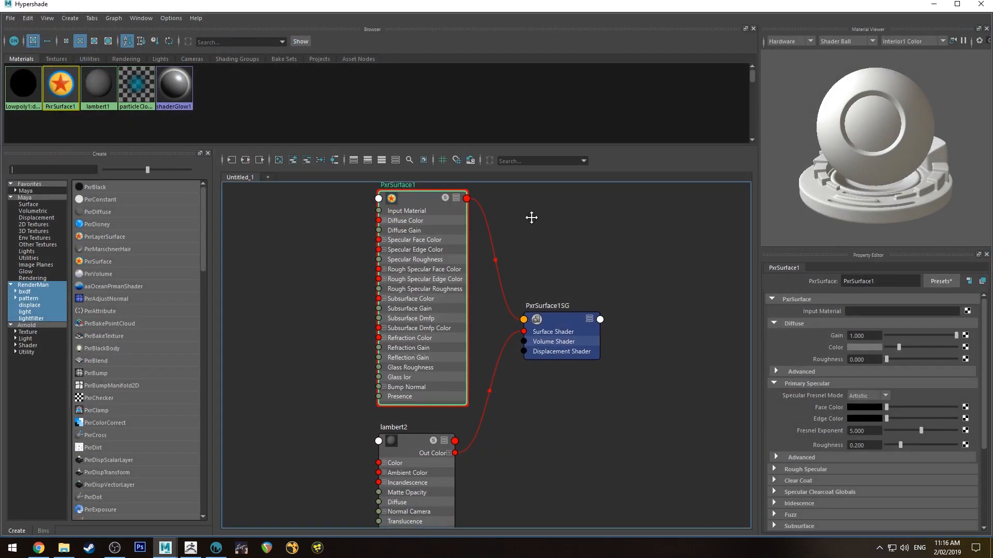
middle_click_drag(532, 218, 550, 241, "alt")
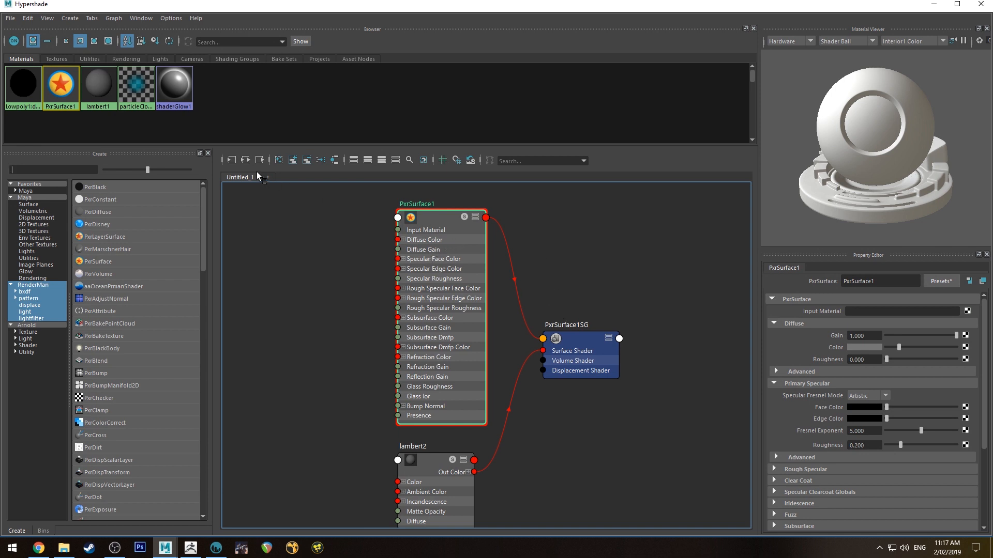
Simplify the graph to PxrSurface1 and its shading group, and add a PxrNormalMap node beside the material
left_click(246, 159)
middle_click_drag(318, 274, 407, 252, "alt")
middle_click_drag(334, 250, 382, 271, "alt")
scroll(349, 277, "down", 3)
key("Tab")
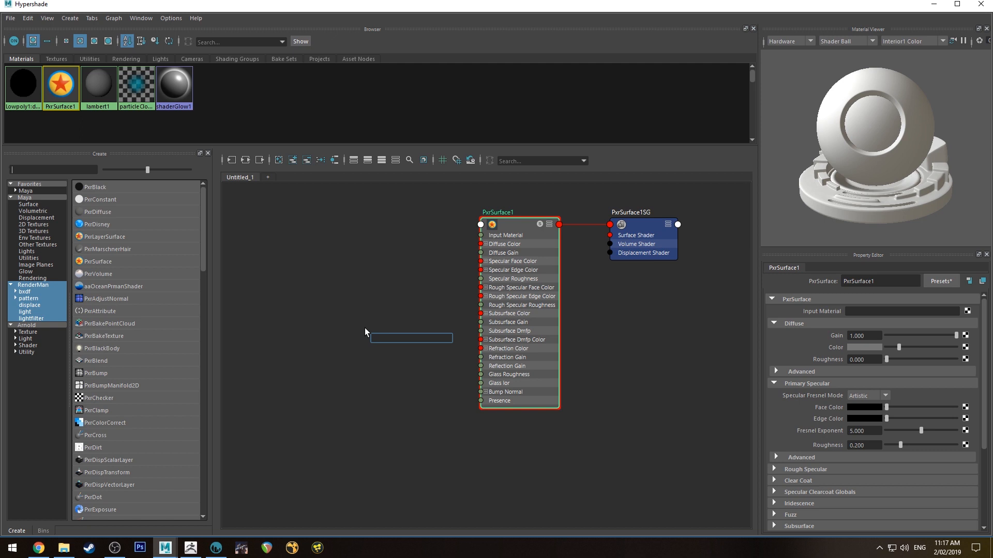
type("no")
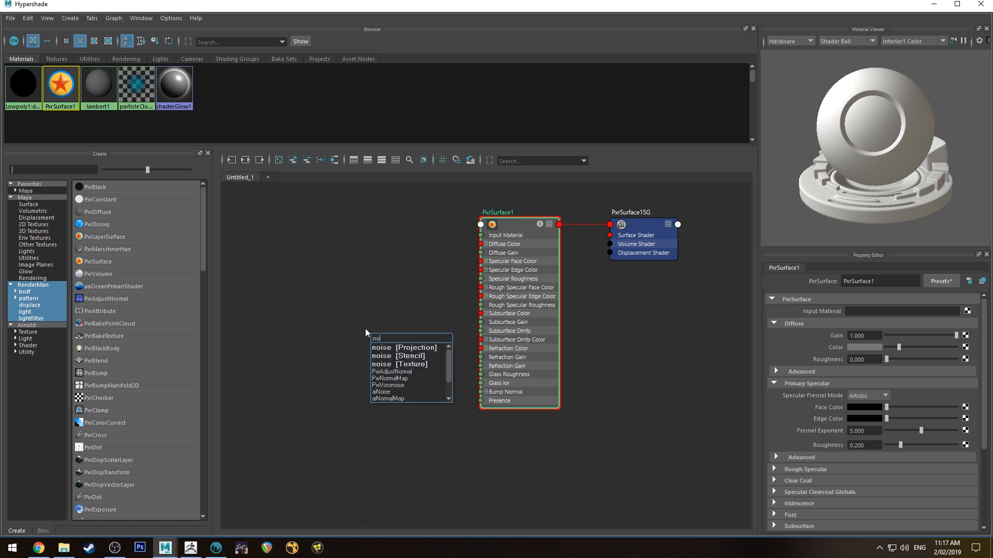
type("rmal")
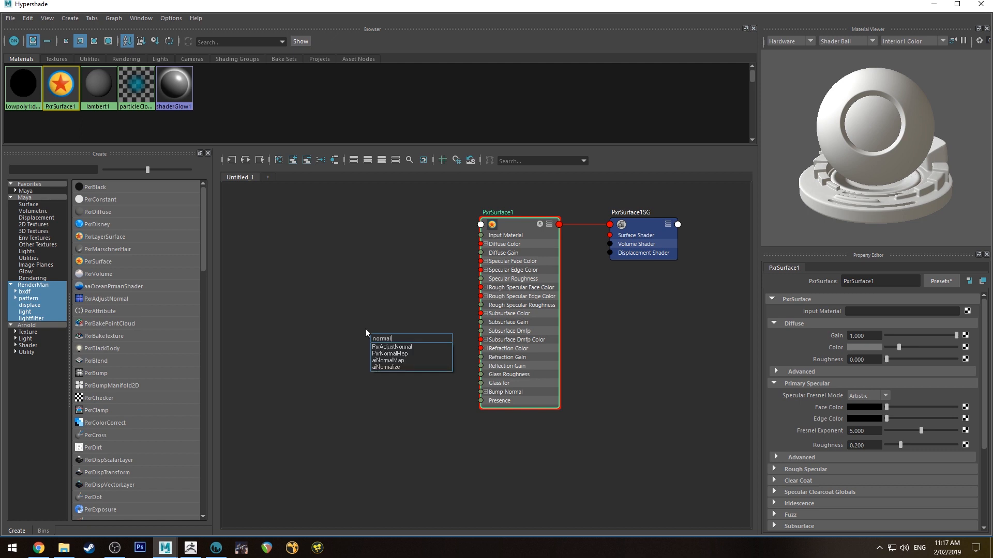
key("Down")
key("Down")
key("Return")
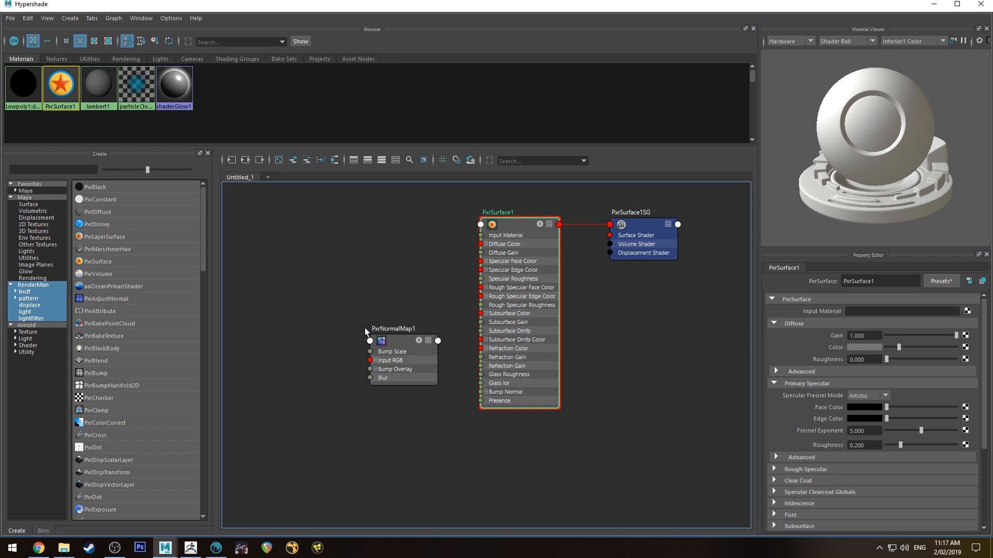
Connect the normal map node's Result N output to PxrSurface1's Bump Normal input and tidy the node's placement
left_click(396, 349)
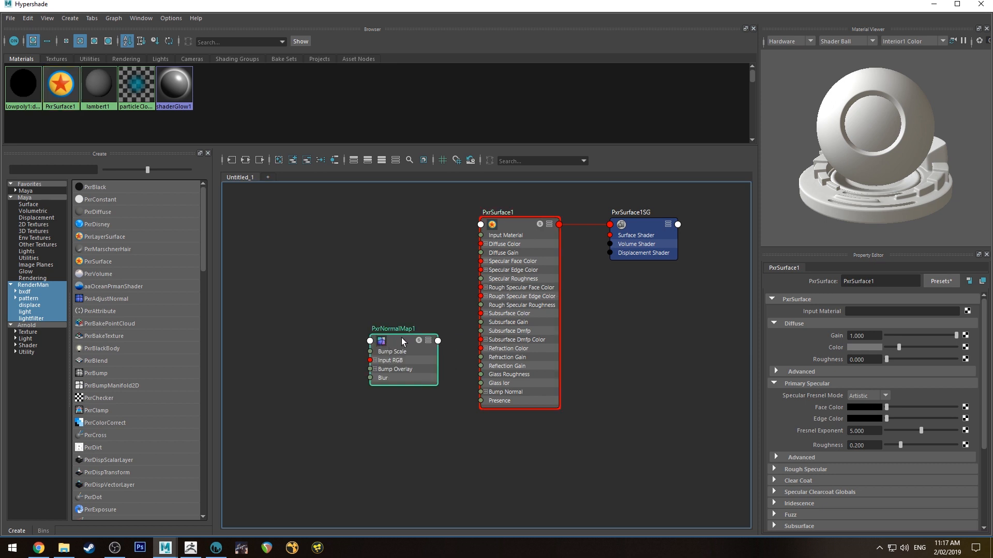
left_click_drag(401, 341, 370, 341)
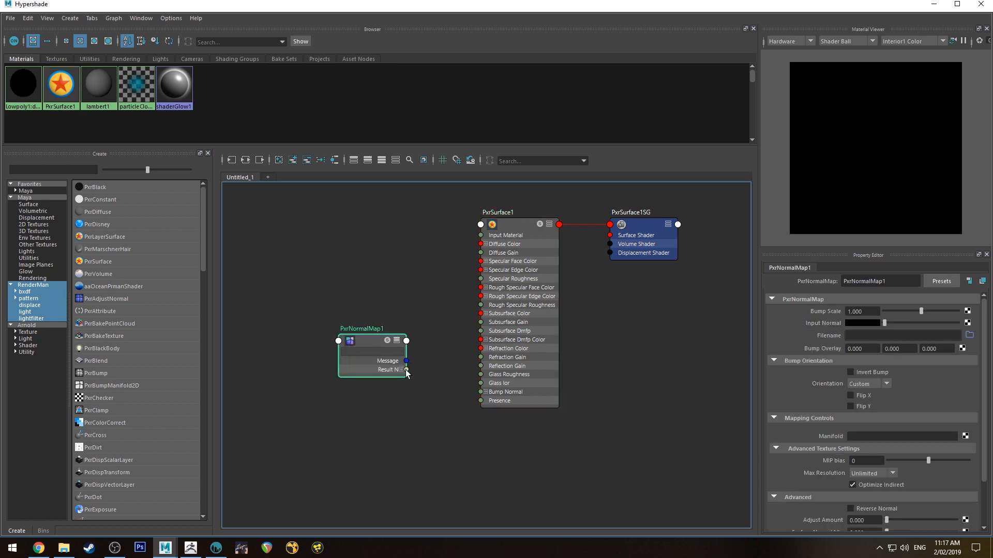
left_click_drag(407, 370, 489, 390)
left_click_drag(386, 333, 402, 337)
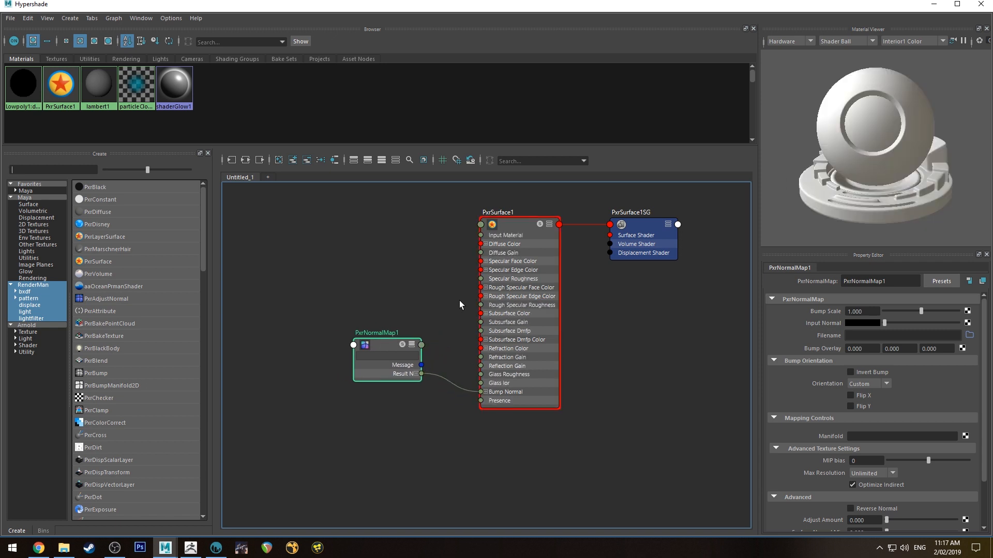
Load normalMap3.tif from the Pillar folder as the PxrNormalMap texture, with the file filter set to Any
left_click(970, 336)
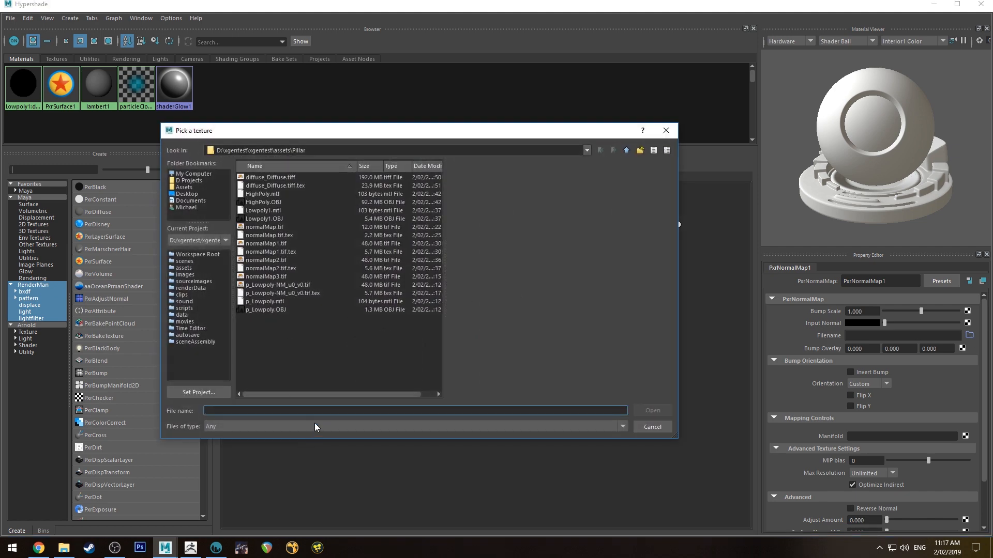
left_click(315, 425)
left_click(300, 436)
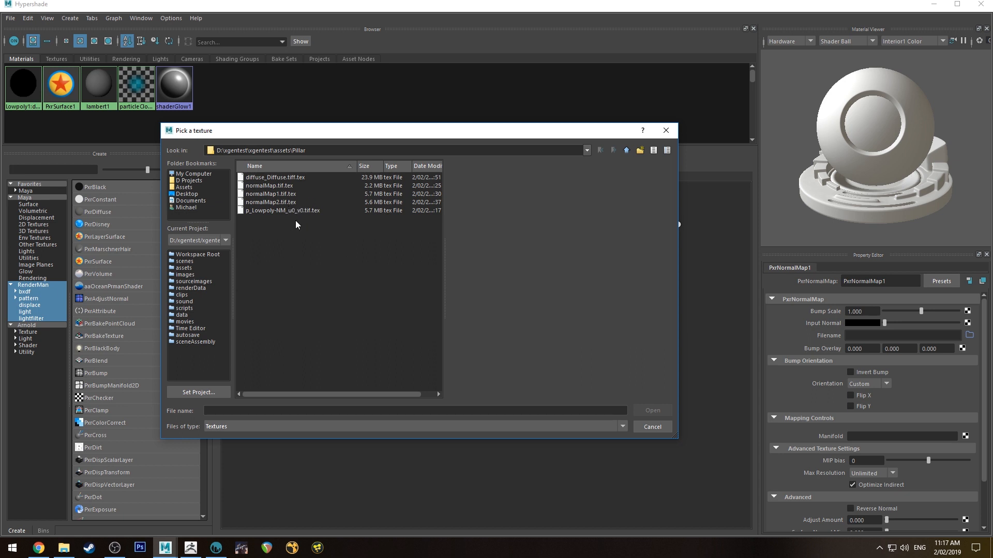
left_click(253, 426)
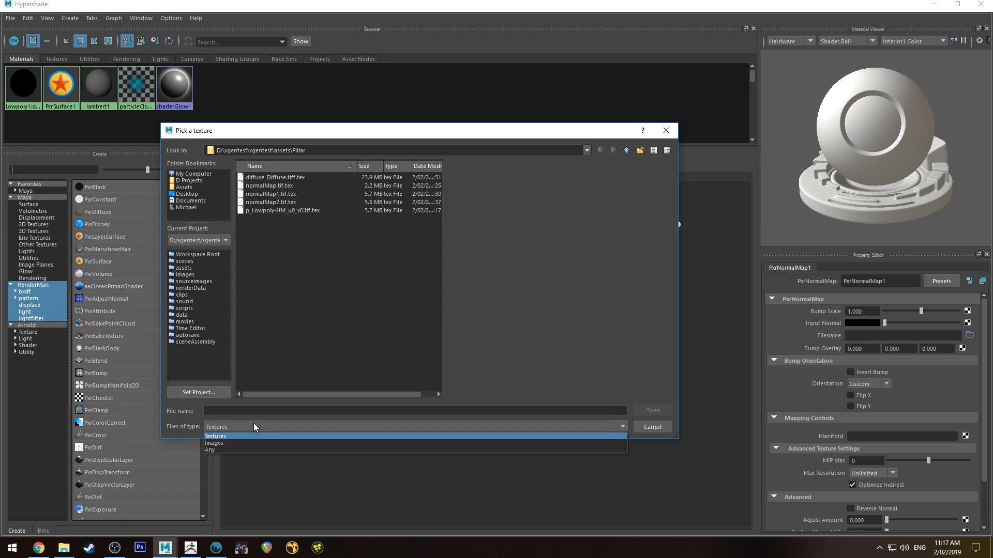
left_click(231, 448)
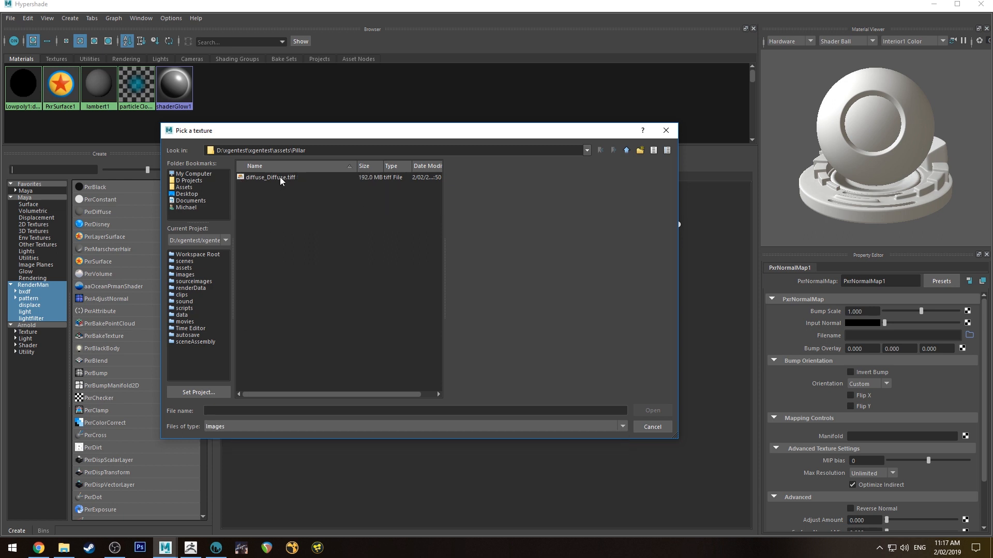
left_click(280, 177)
left_click(327, 427)
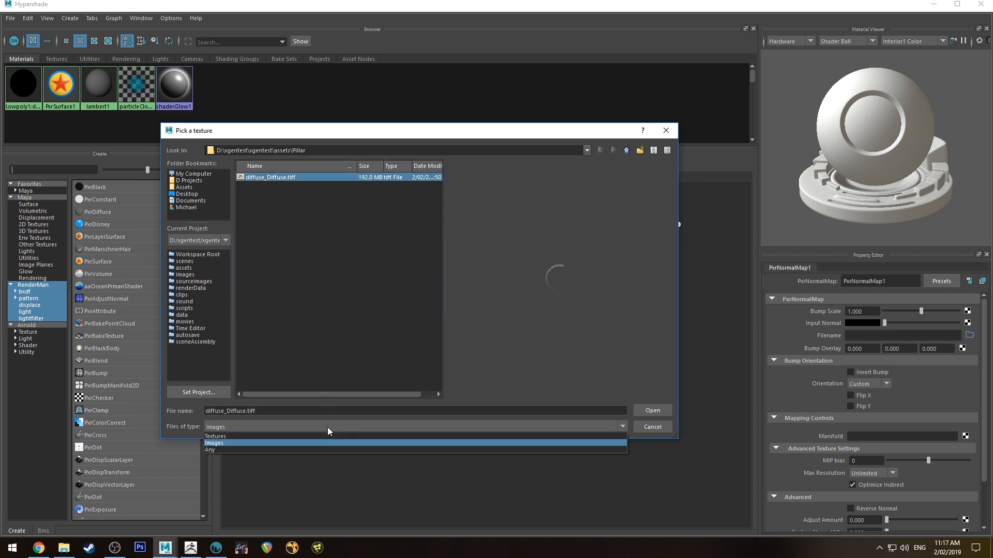
left_click(271, 450)
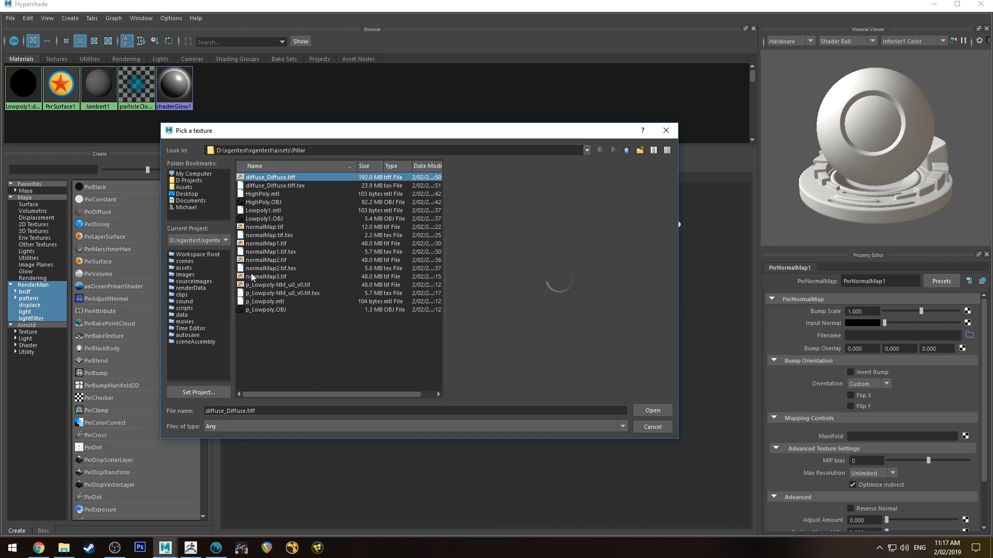
left_click(274, 277)
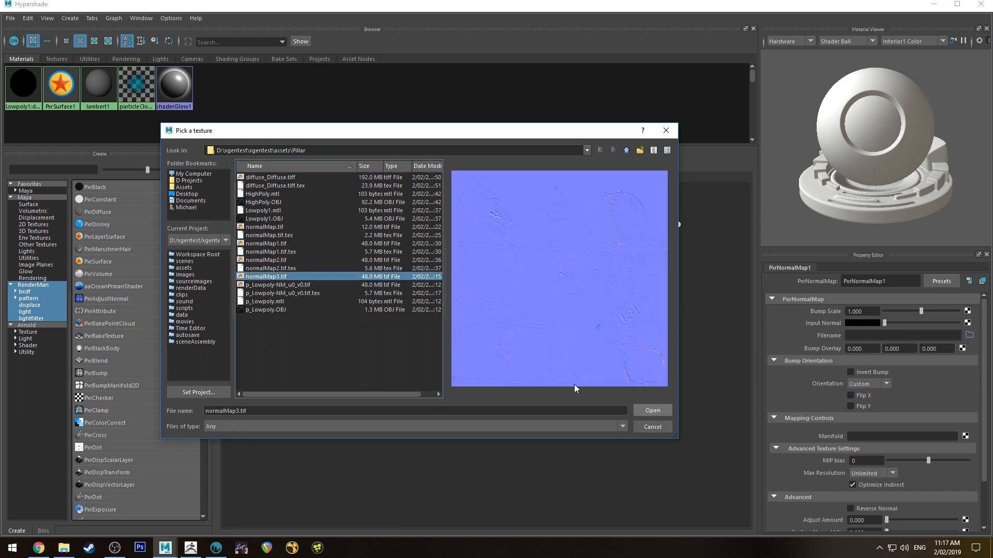
left_click(650, 409)
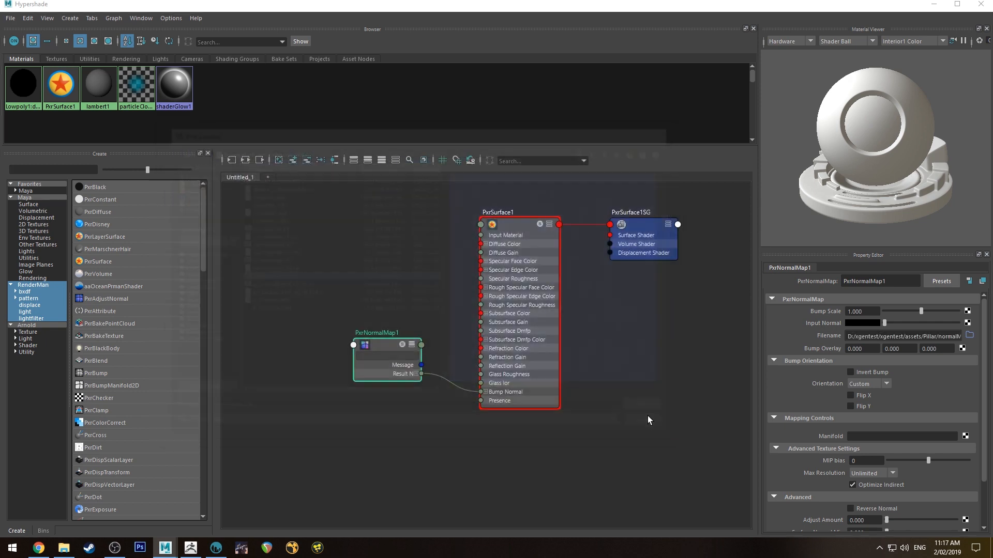
Enable Flip X and Flip Y on the normal map node and keep its Atlas Style at None
scroll(814, 362, "down", 2)
scroll(815, 362, "up", 2)
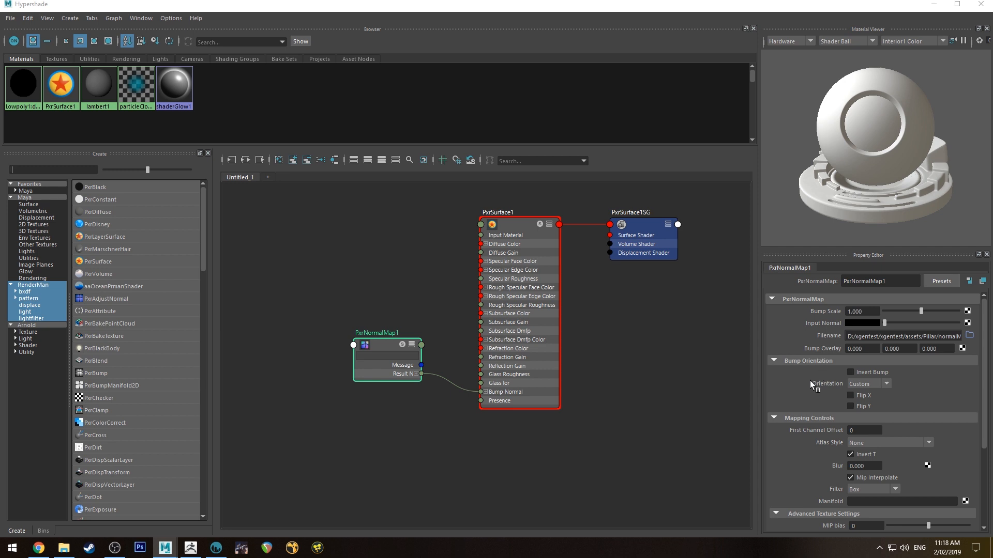
left_click(850, 395)
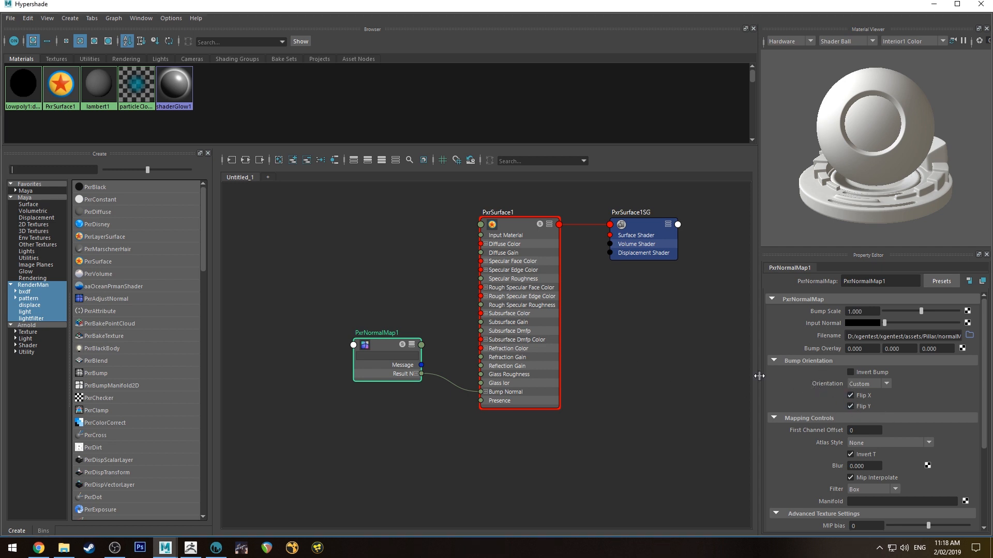
scroll(821, 402, "down", 4)
left_click(858, 383)
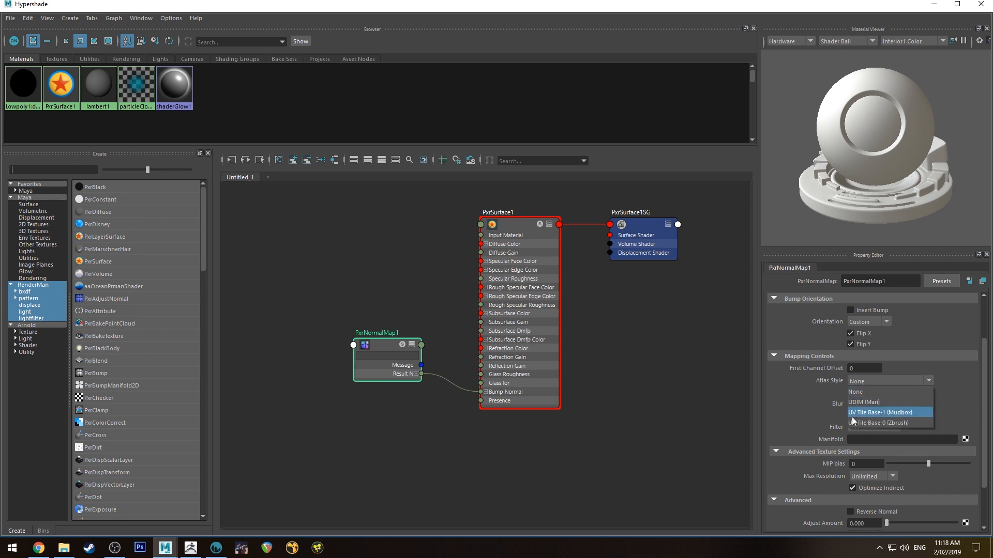
left_click(863, 394)
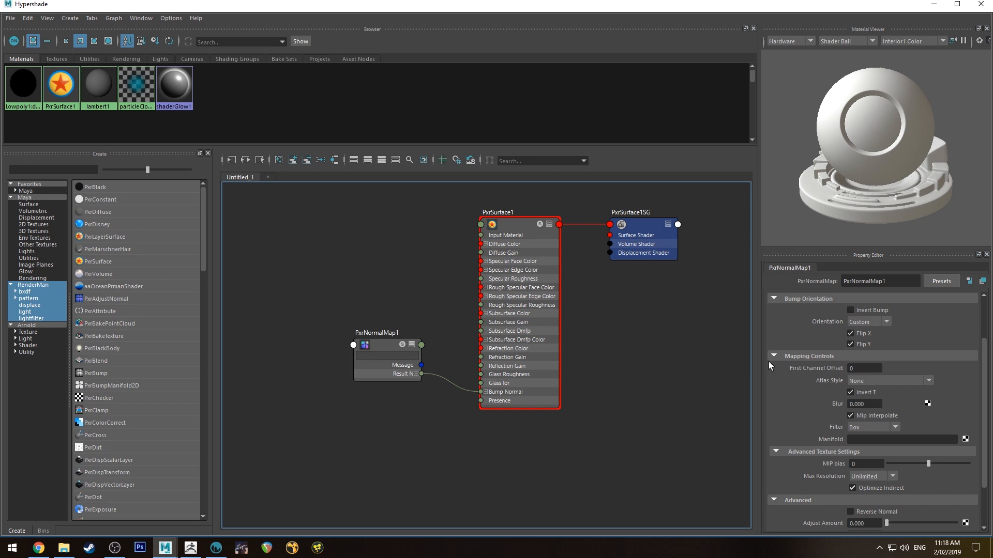
Minimize Hypershade and briefly preview the pillar with RenderMan in the viewport
left_click(934, 5)
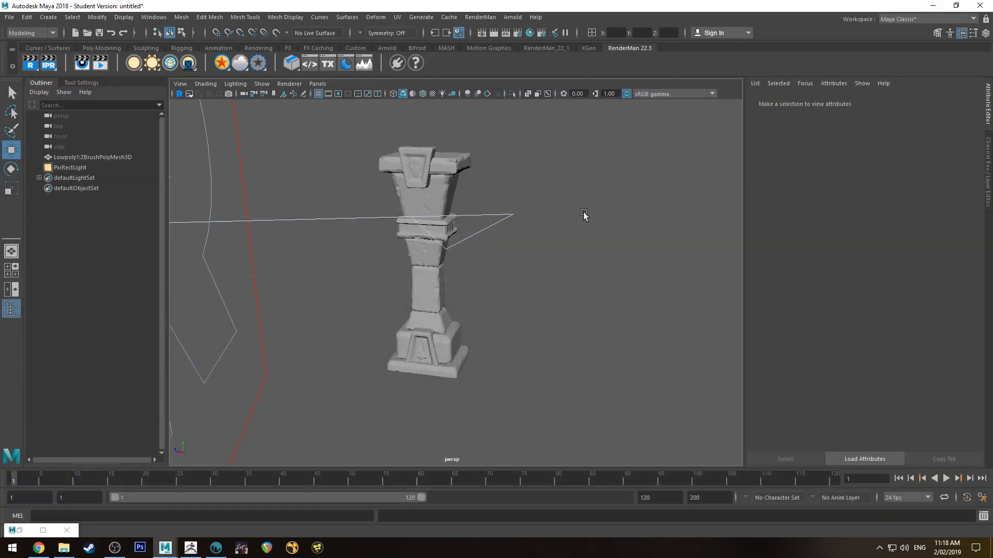
left_click(178, 93)
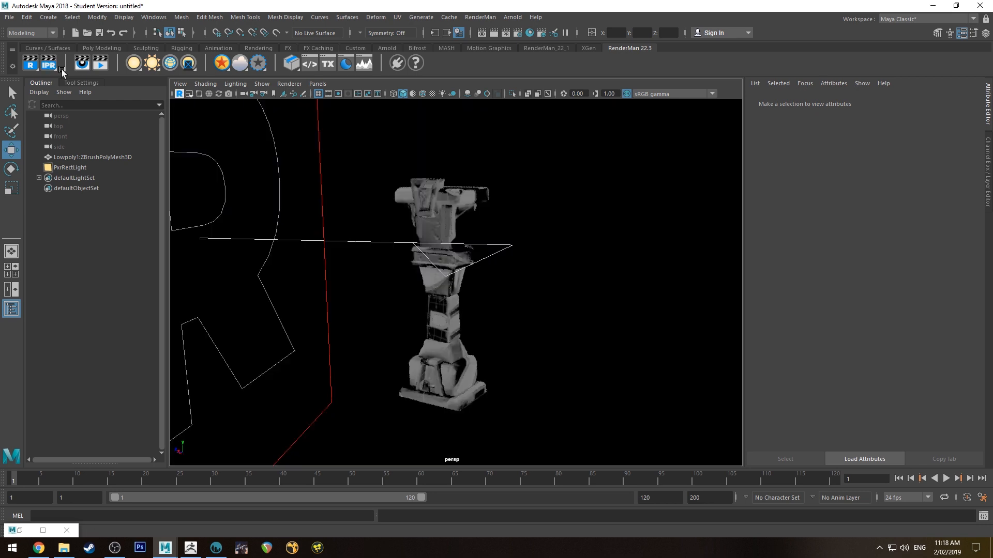
left_click(179, 95)
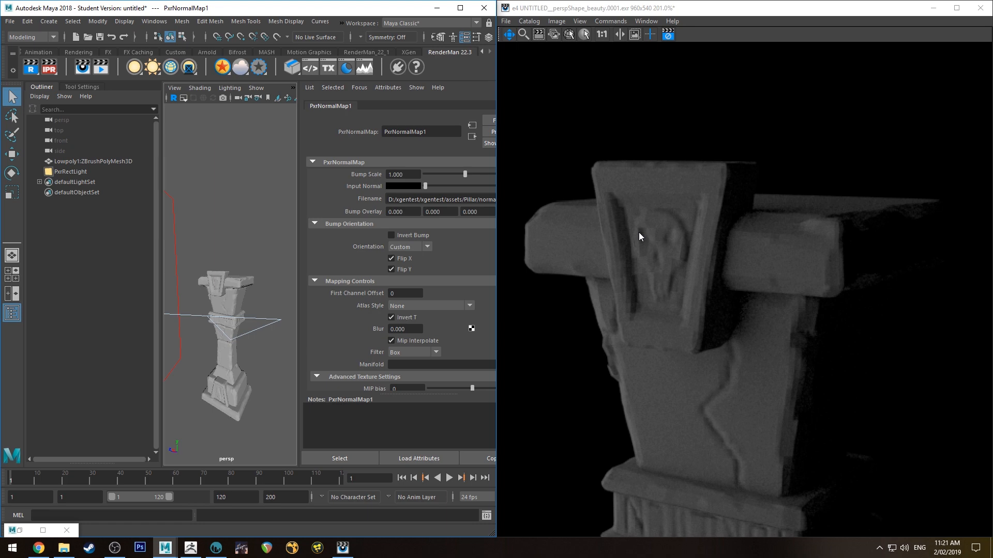
Disable Flip X and Flip Y on the normal map to compare the live render, and re-enable both
left_click(406, 259)
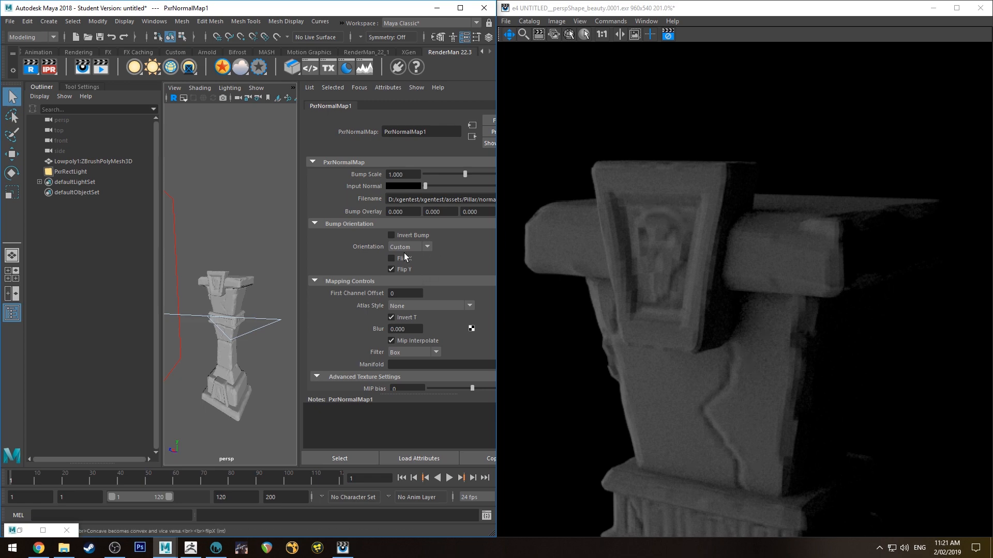
left_click(401, 269)
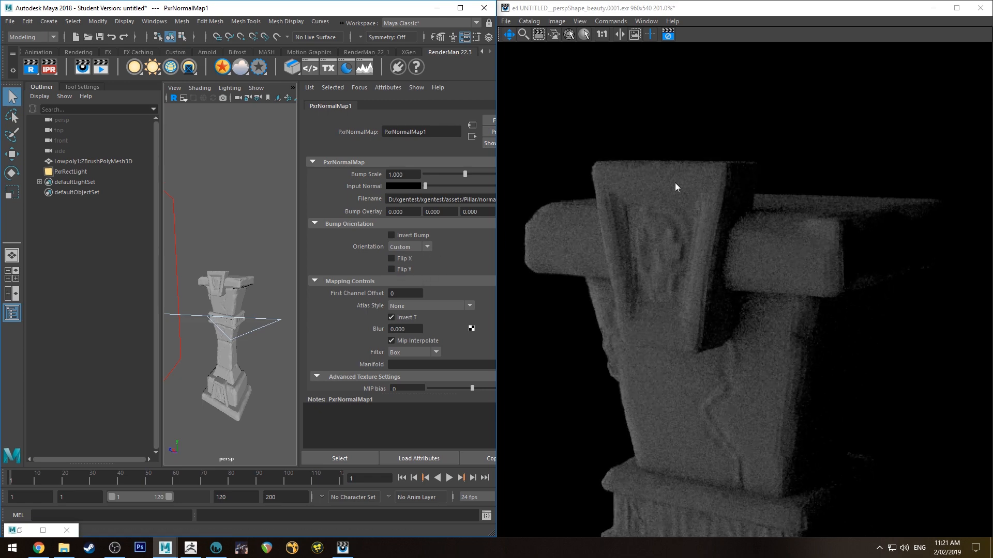
left_click(405, 258)
left_click(403, 269)
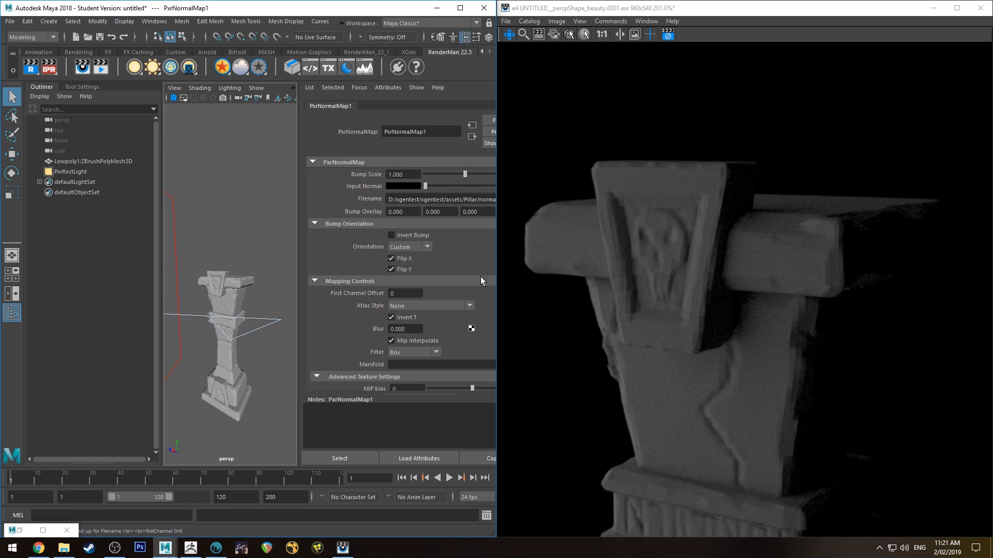
Stop the live render and set the pillar mesh's RenderMan Subdivision Scheme to Catmull-Clark
left_click(667, 34)
left_click(237, 268)
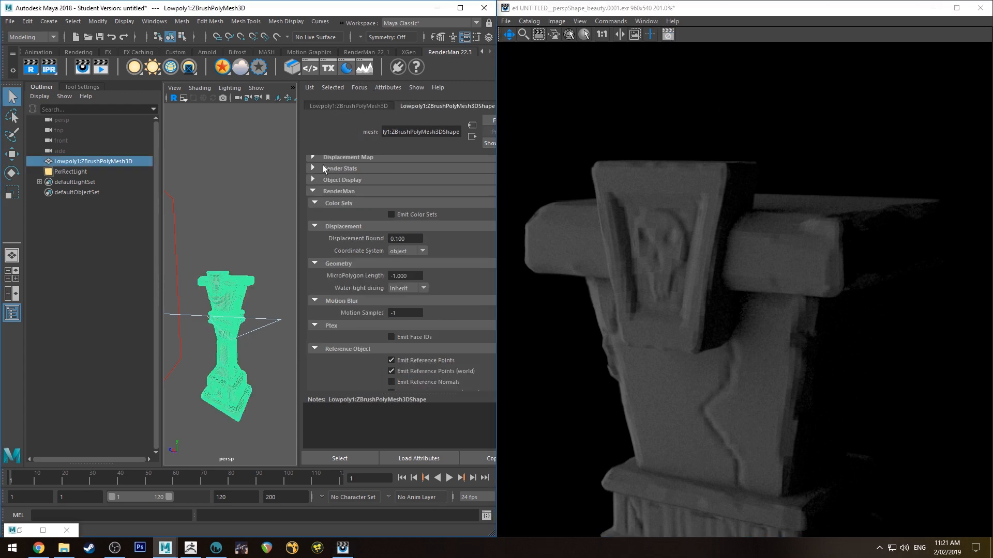
left_click(380, 107)
scroll(380, 105, "down", 1)
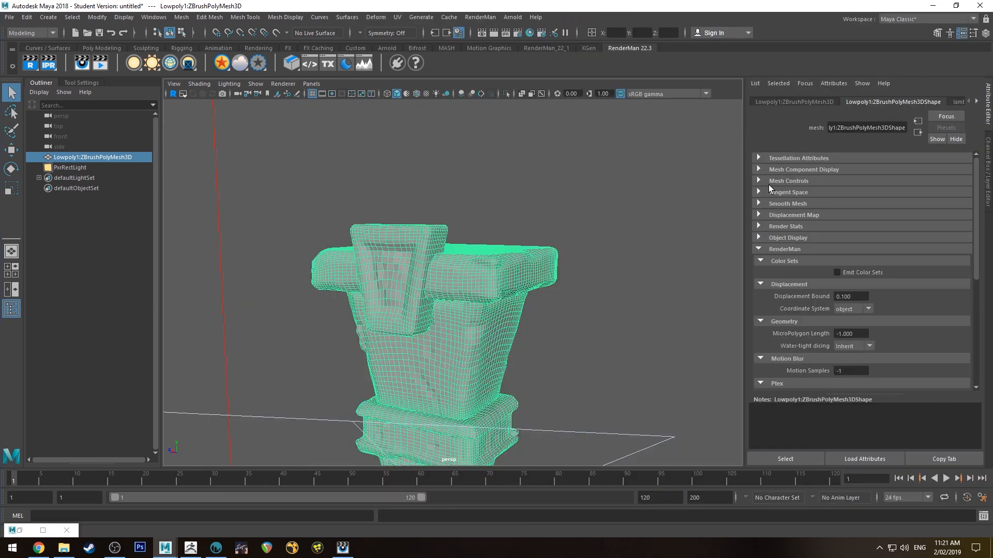
left_click(780, 250)
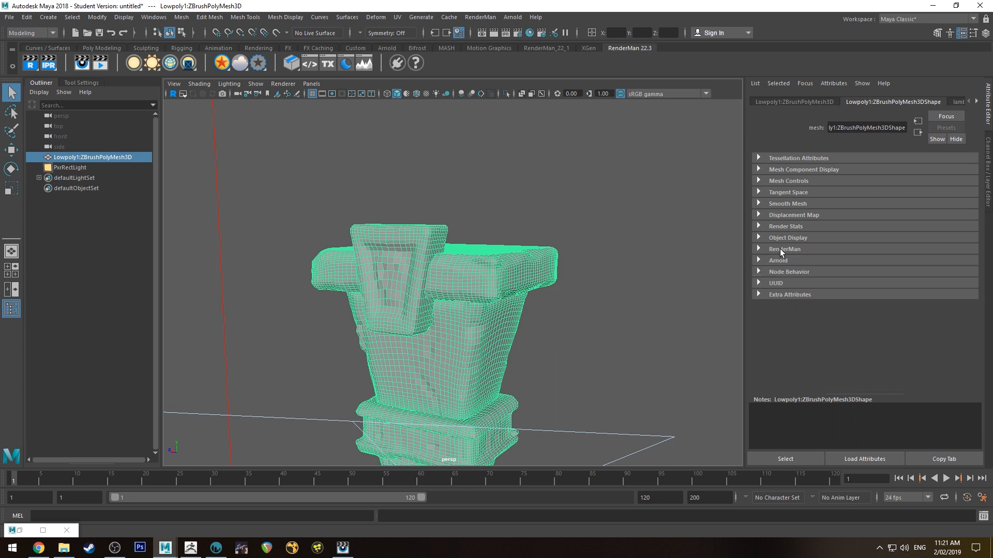
left_click(758, 250)
scroll(811, 216, "down", 3)
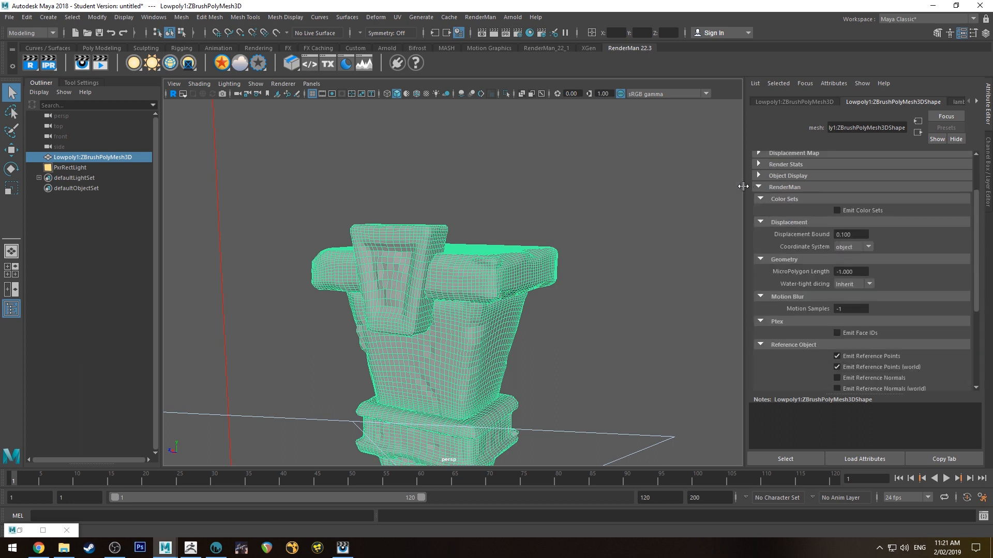
scroll(787, 228, "down", 3)
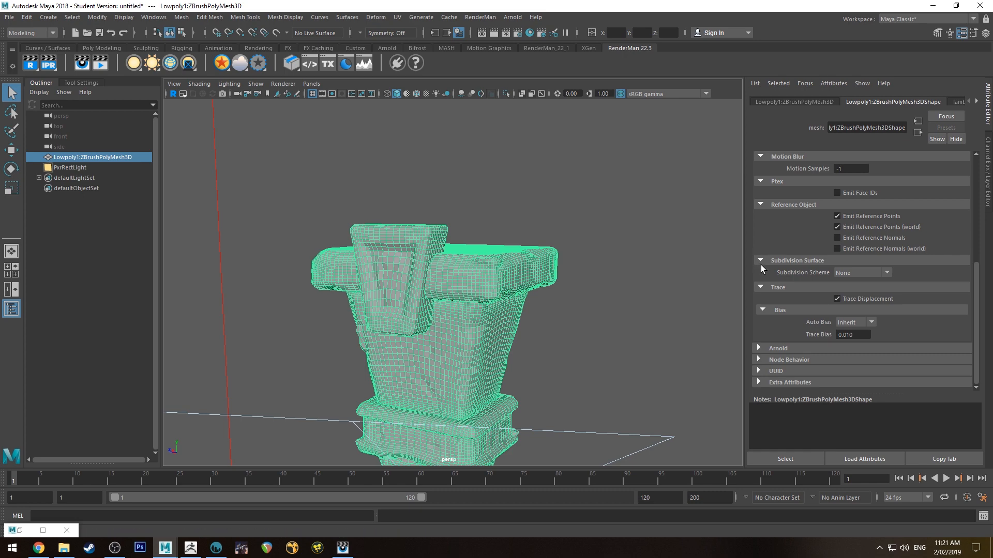
left_click(858, 272)
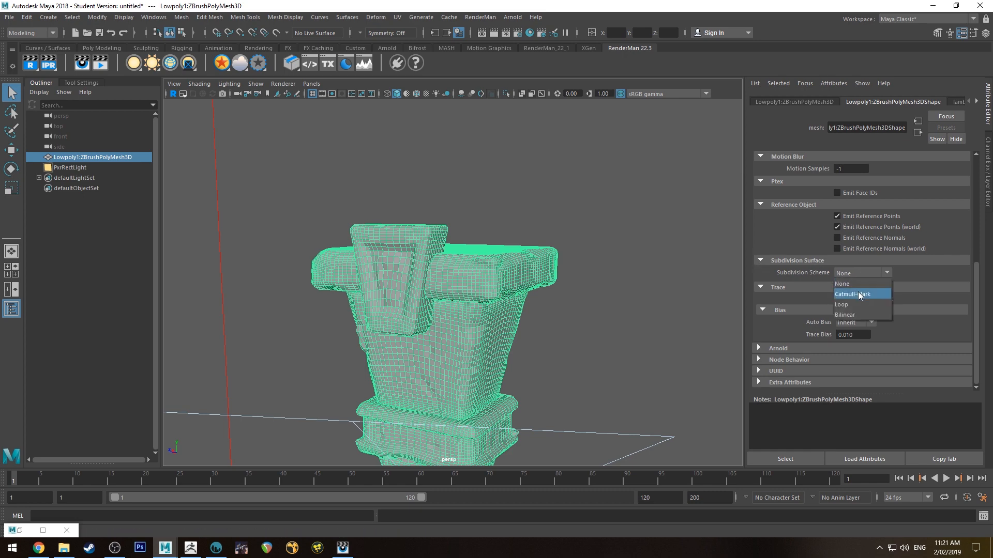
left_click(858, 292)
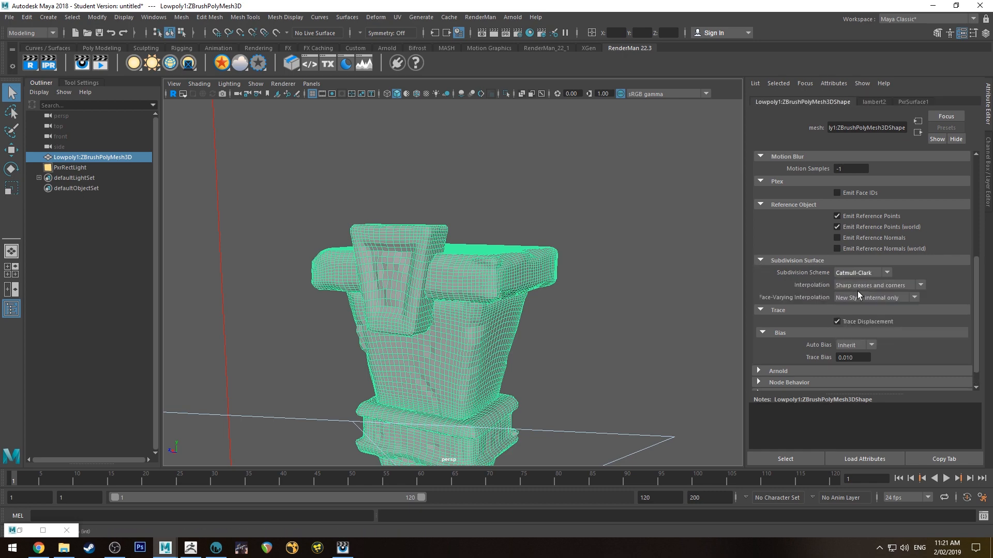
Compare the pillar renders made before and after subdivision in the render catalog
left_click(956, 6)
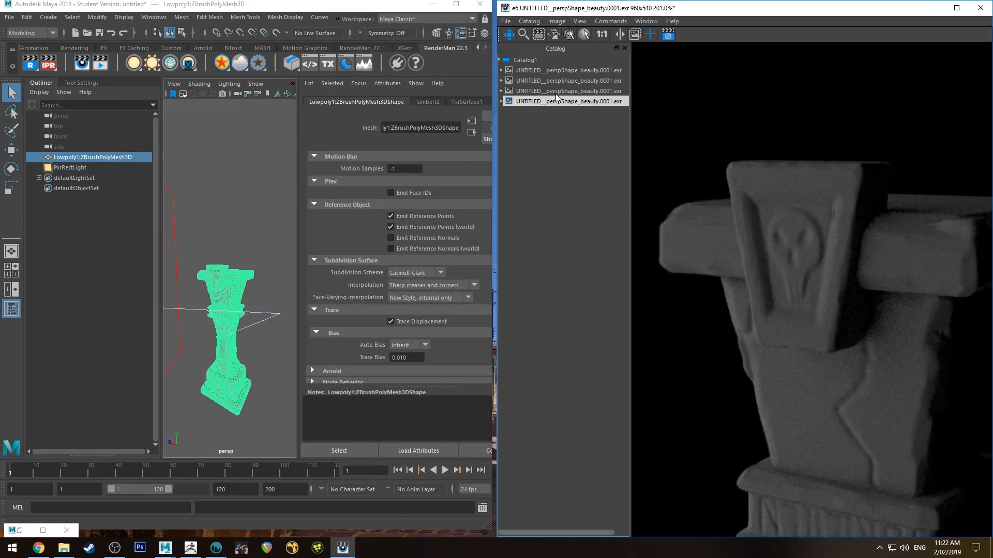
left_click(572, 92)
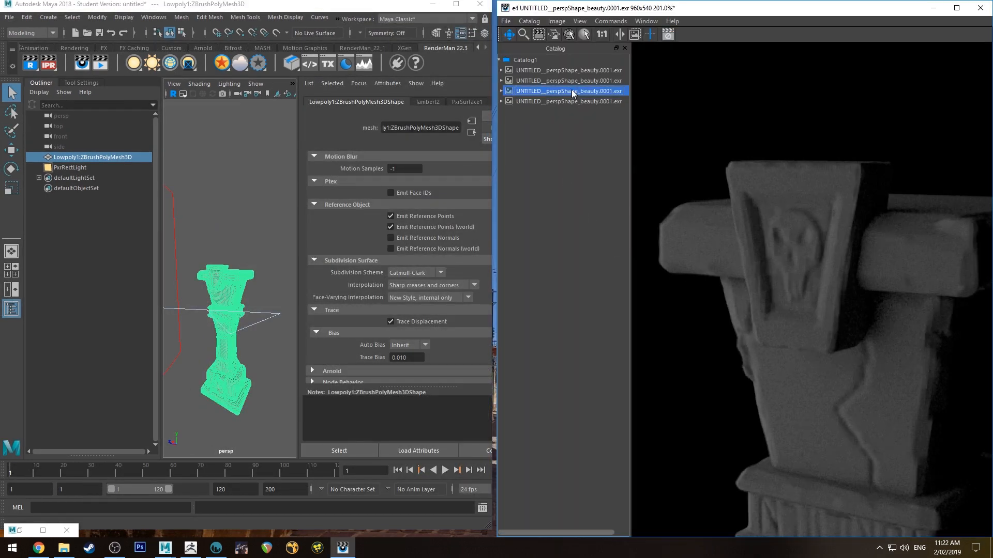
left_click(572, 101)
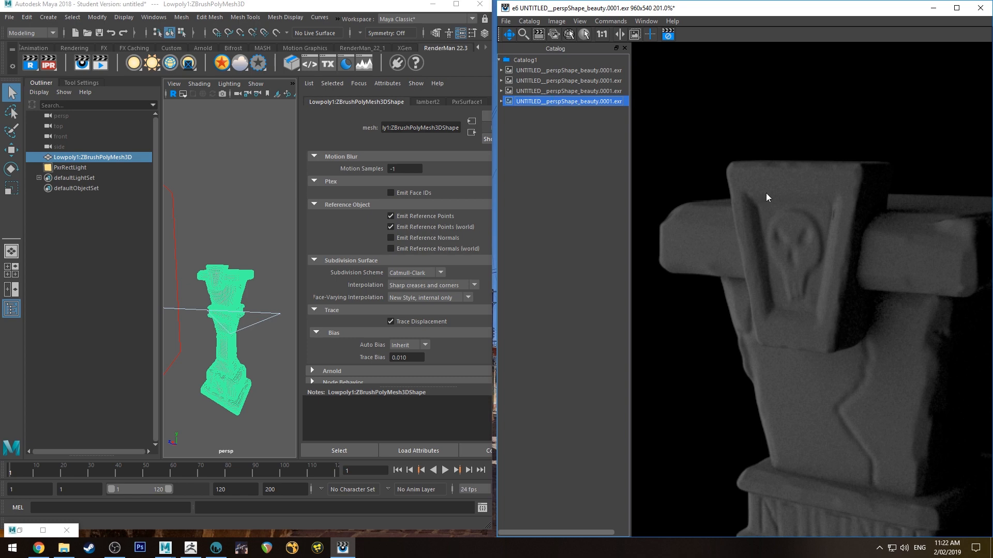
Examine the subdivided pillar's live render from its skull plaque down to the middle of the shaft
middle_click_drag(230, 339, 231, 314, "alt")
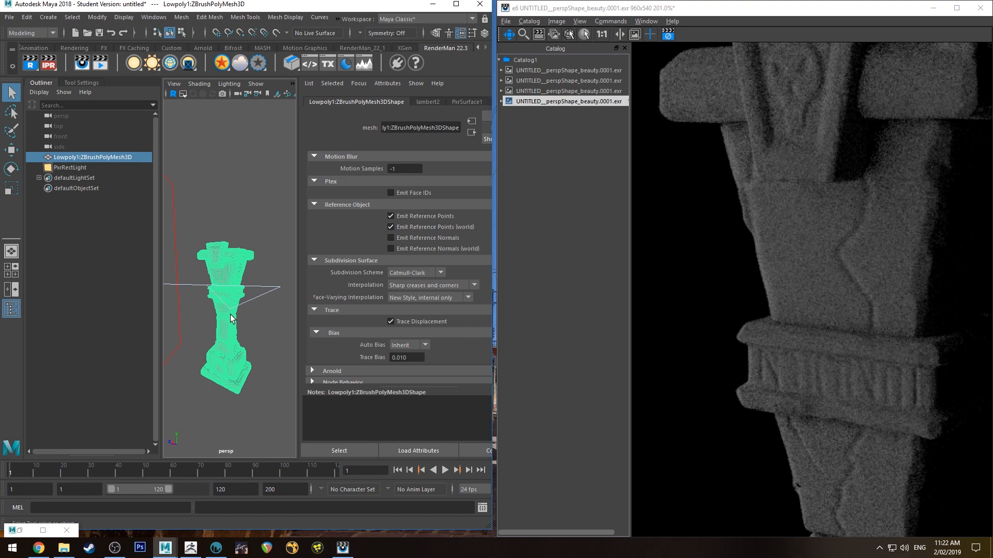
left_click_drag(230, 315, 243, 290, "alt")
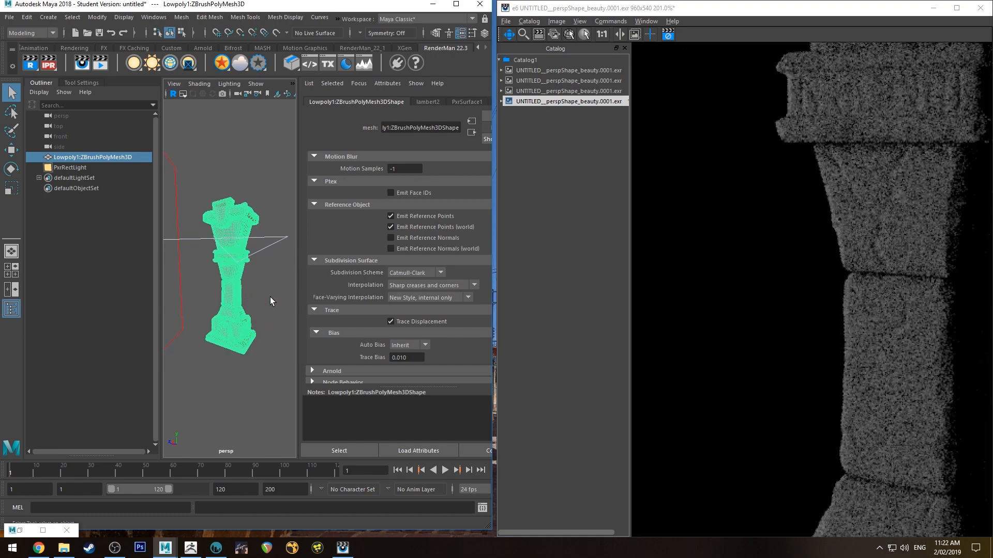
middle_click_drag(270, 312, 266, 368, "alt")
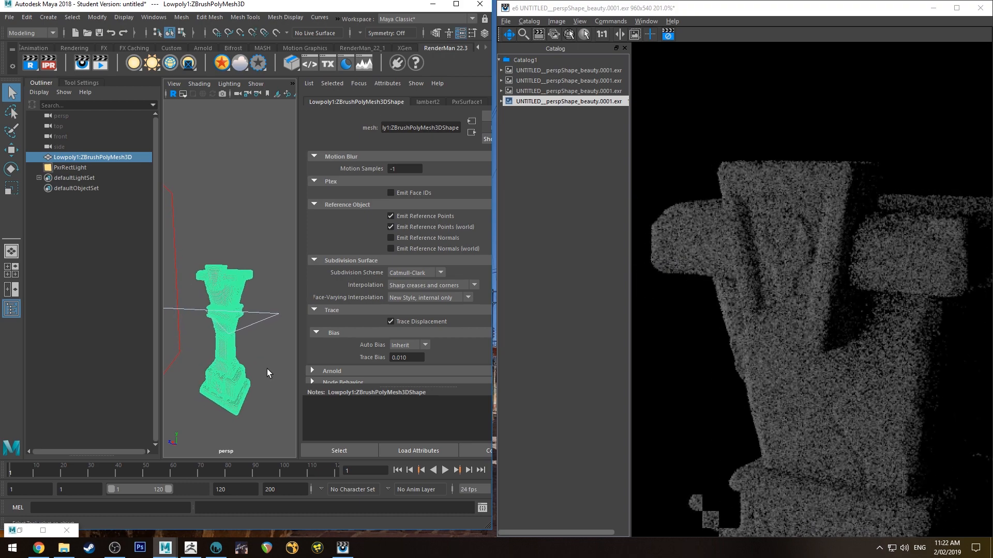
Switch to ZBrush, inspect the upper half of the high-poly pillar sculpt for comparison, and minimize ZBrush
left_click(190, 551)
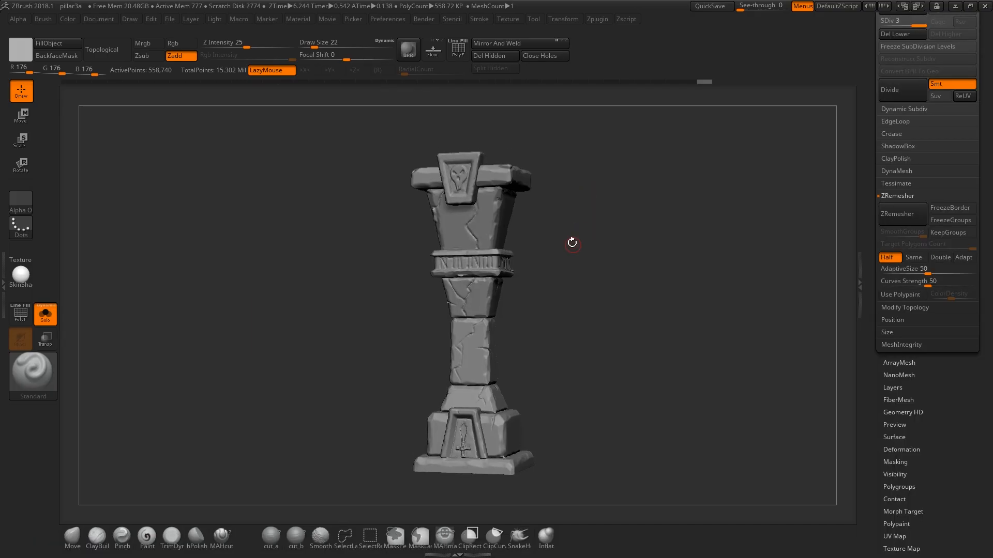
key("space")
left_click_drag(587, 177, 626, 217, "alt")
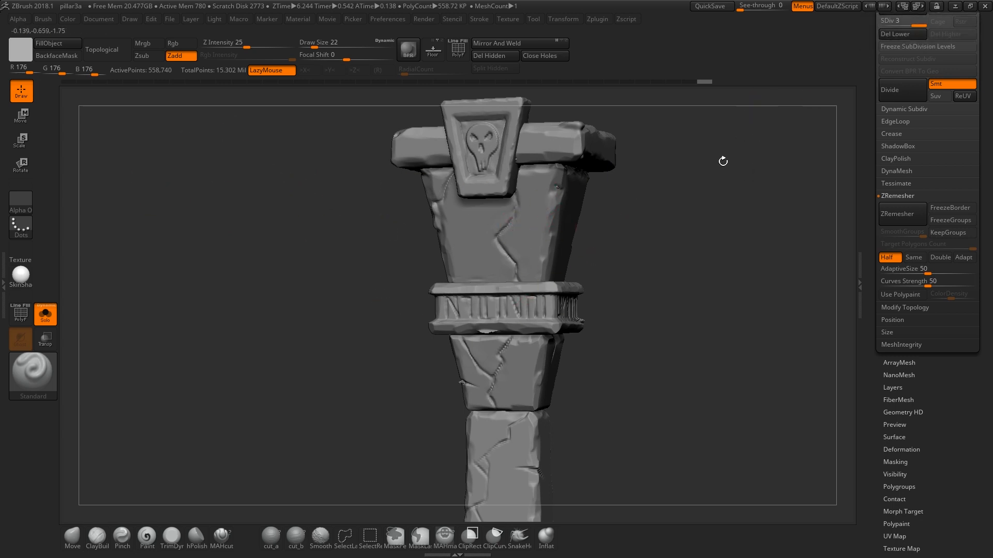
left_click(955, 6)
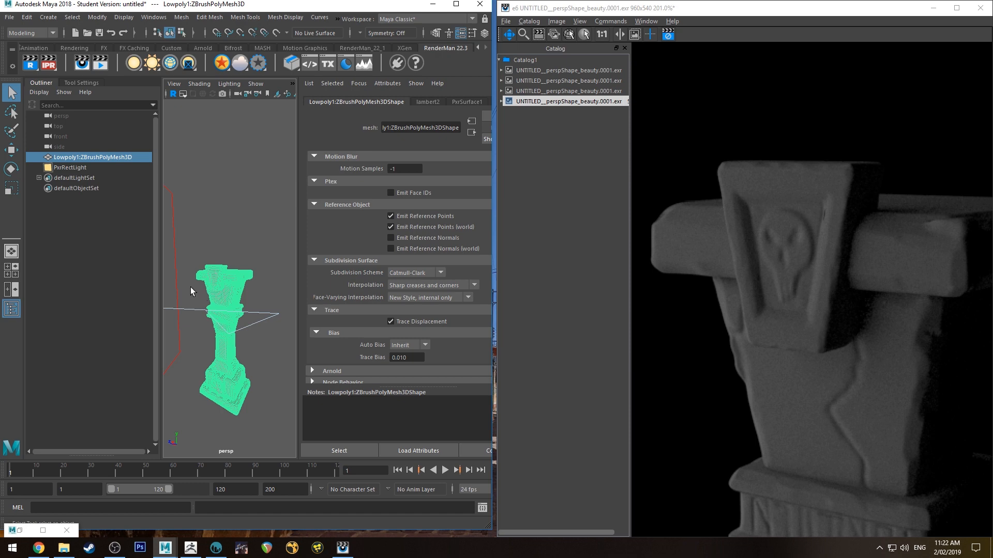
Stop the live render, restore Hypershade, and graph the input and output connections of the PxrSurface1 material
left_click(663, 36)
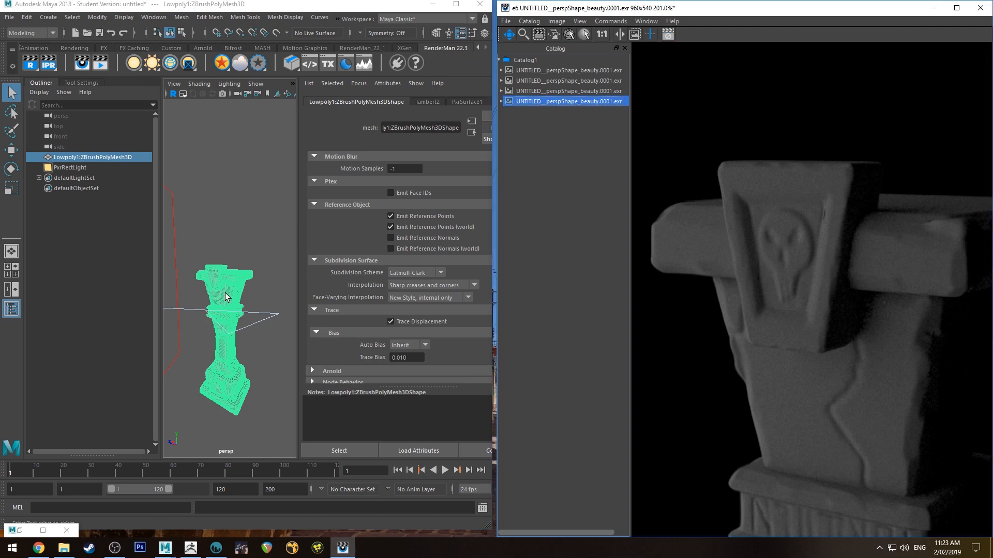
left_click(22, 530)
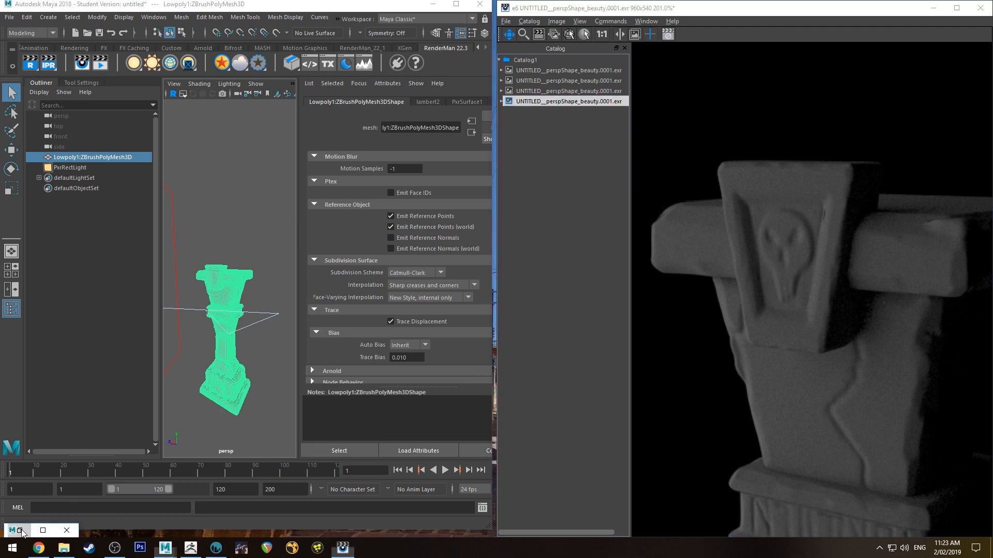
left_click(504, 285)
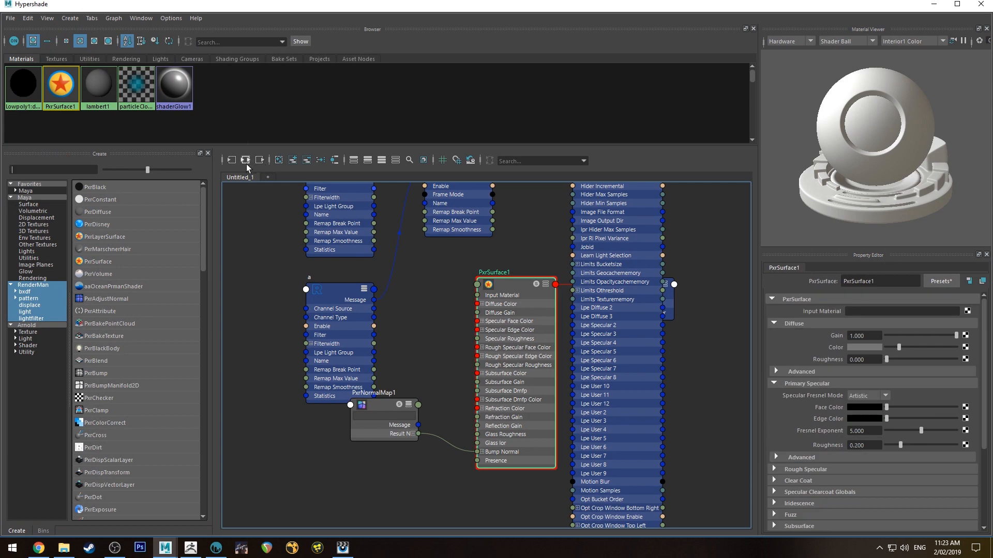
left_click(245, 161)
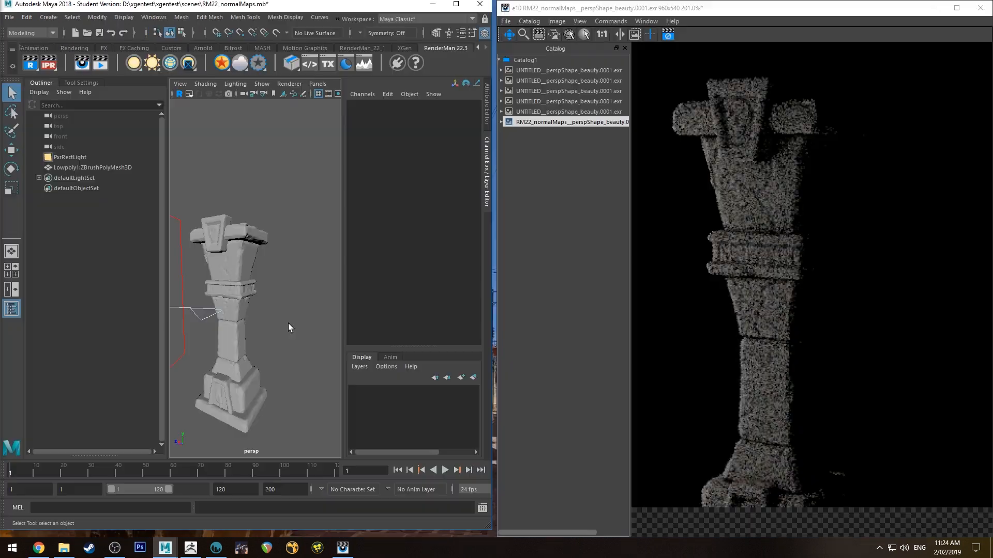
Examine the normal-mapped pillar in the live render from several angles and distances, ending with the whole pillar framed
right_click_drag(301, 274, 296, 247, "alt")
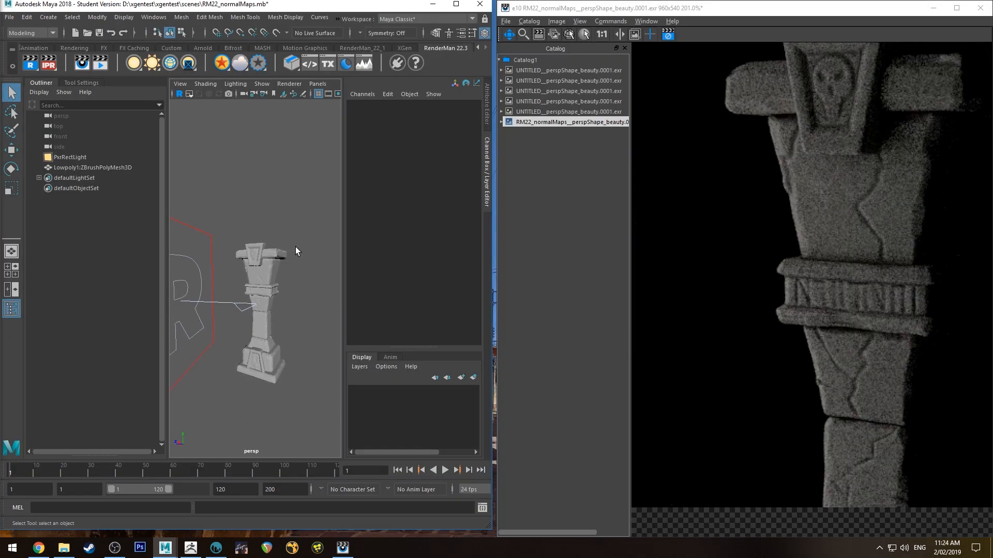
left_click_drag(296, 247, 285, 256, "alt")
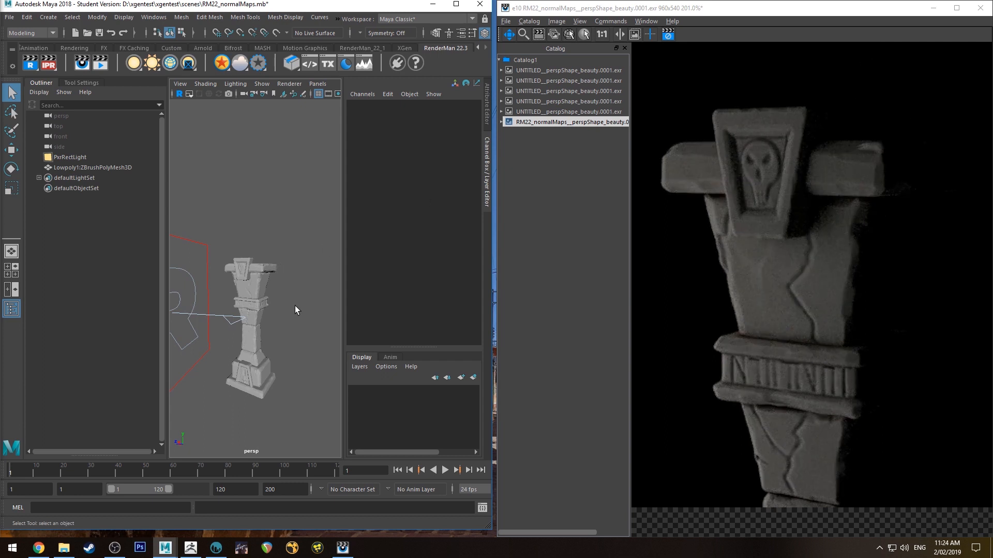
left_click_drag(294, 310, 274, 290, "alt")
right_click_drag(275, 290, 274, 262, "alt")
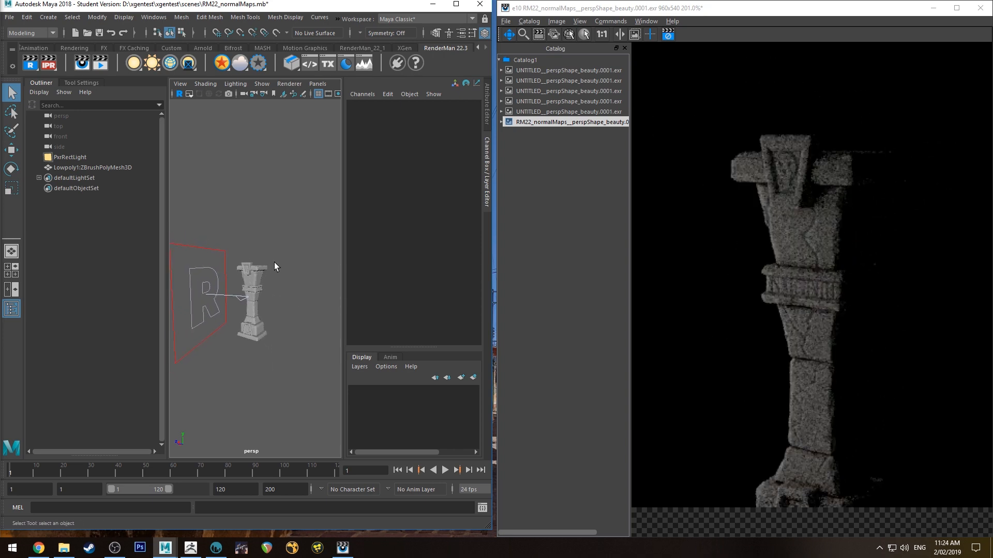
left_click_drag(274, 262, 280, 255, "alt")
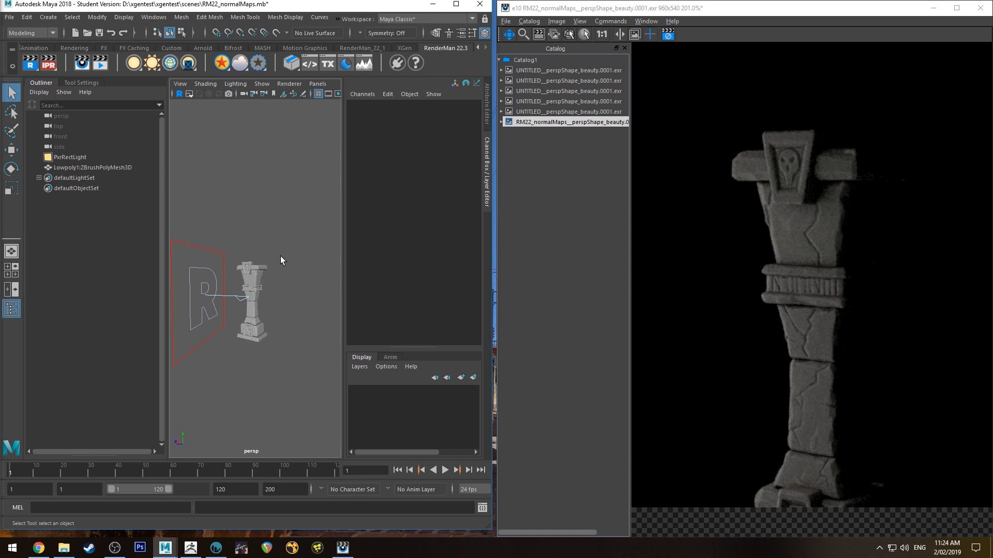
right_click_drag(281, 256, 277, 247, "alt")
middle_click_drag(278, 267, 277, 255, "alt")
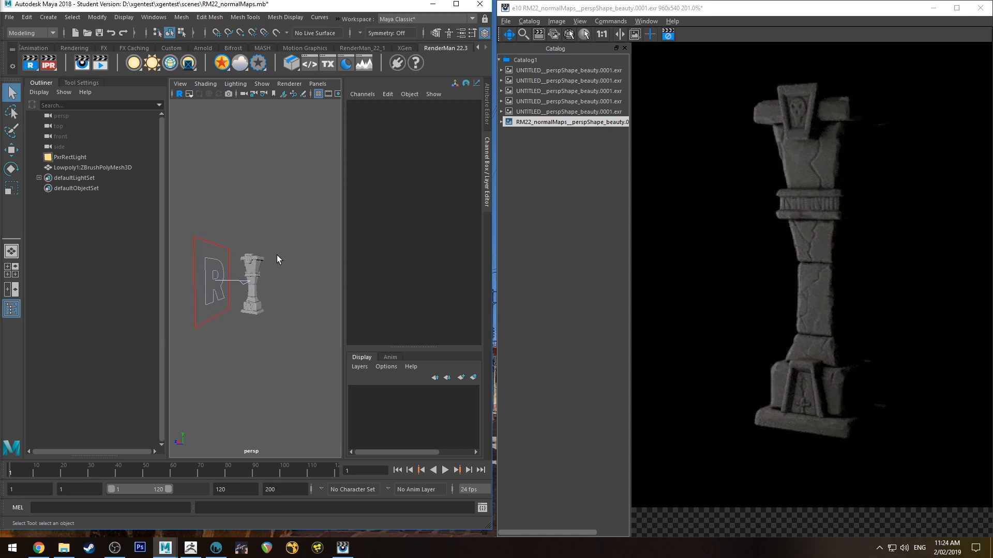